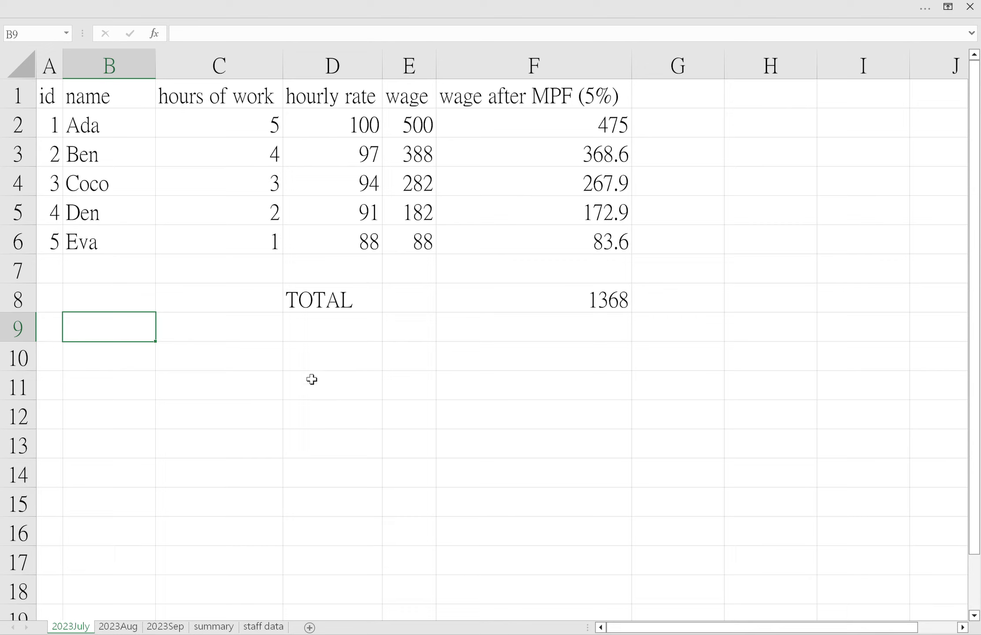
Step: Examine the id and name entries of the staff rows on the 2023July sheet
{"action": "left_click", "coordinate": [106, 127]}
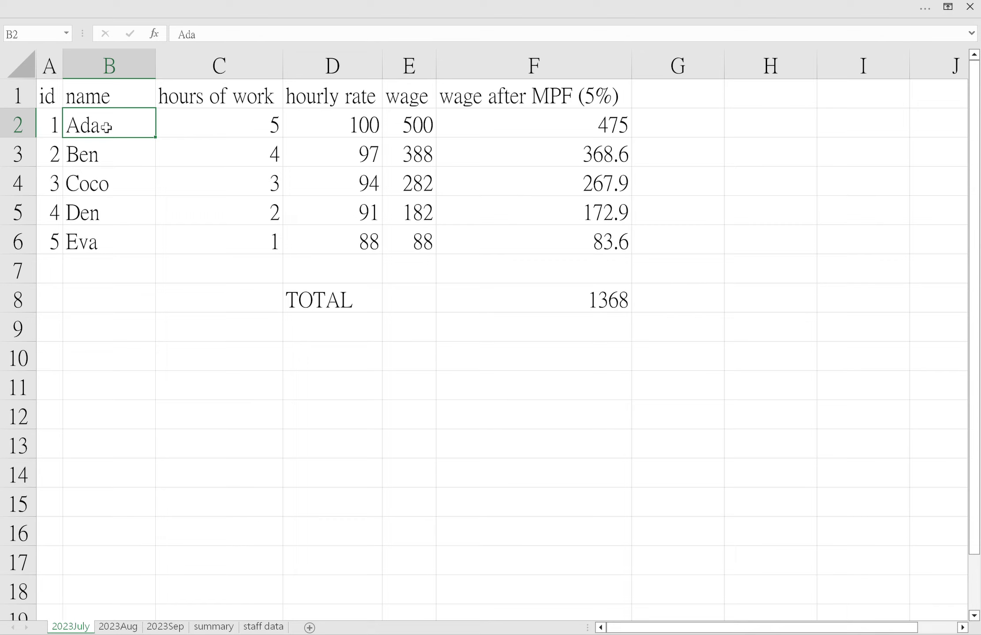
{"action": "left_click", "coordinate": [101, 160]}
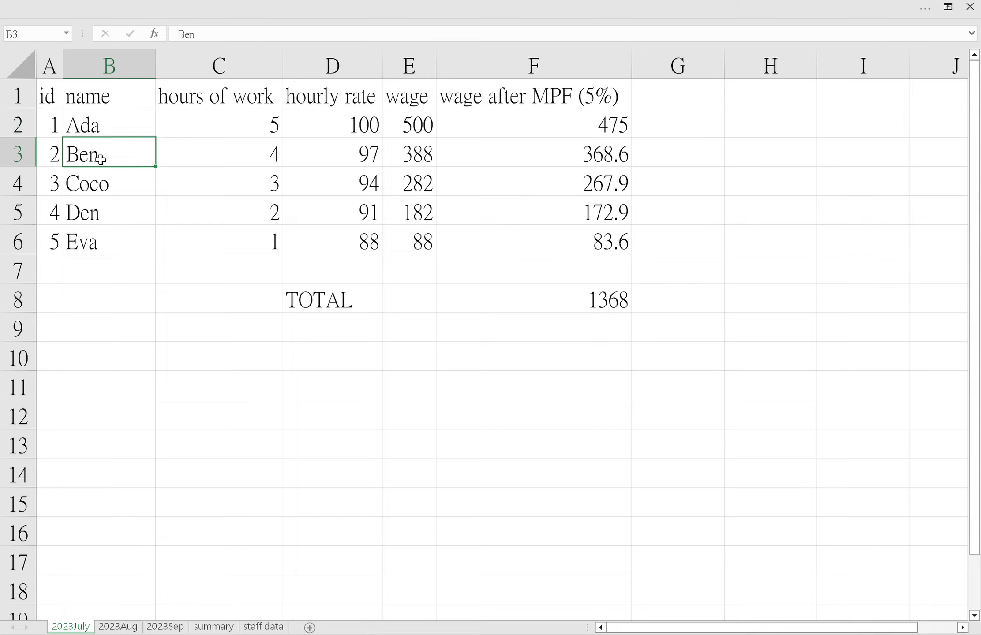
{"action": "left_click", "coordinate": [55, 129]}
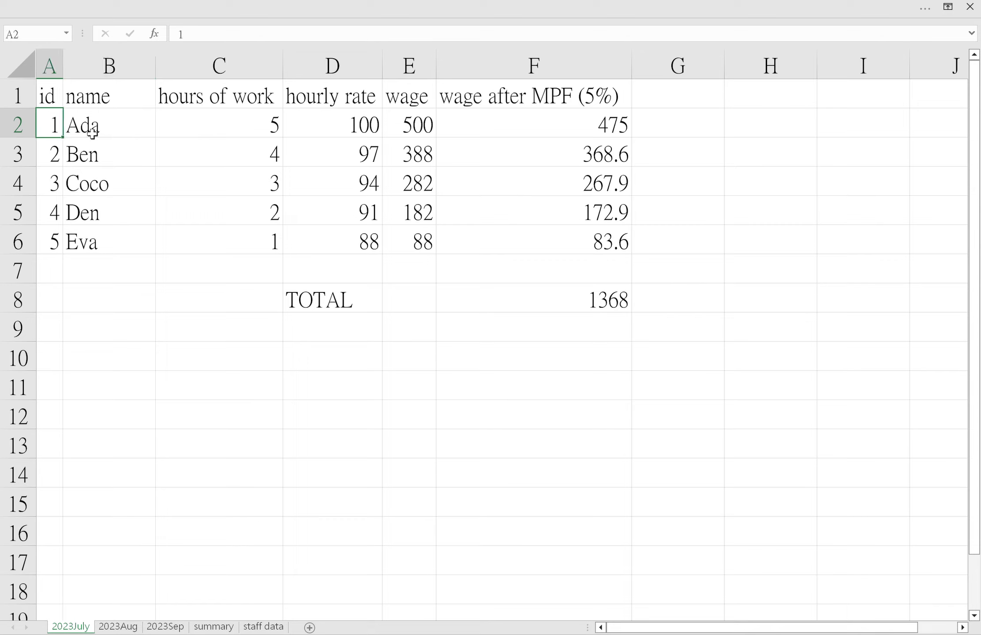
{"action": "left_click", "coordinate": [55, 153]}
{"action": "left_click", "coordinate": [59, 184]}
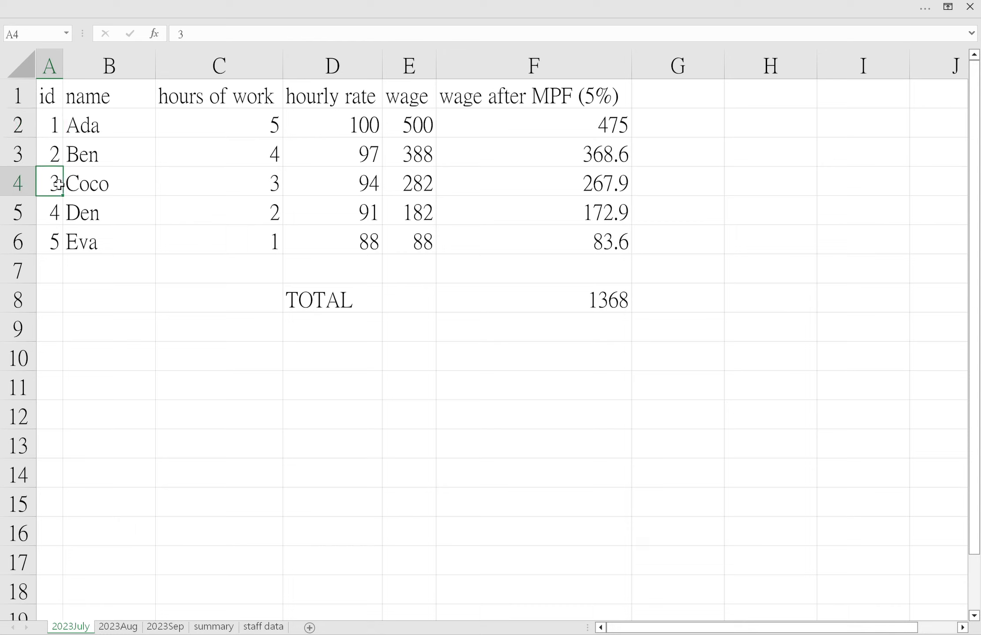
{"action": "left_click", "coordinate": [114, 131]}
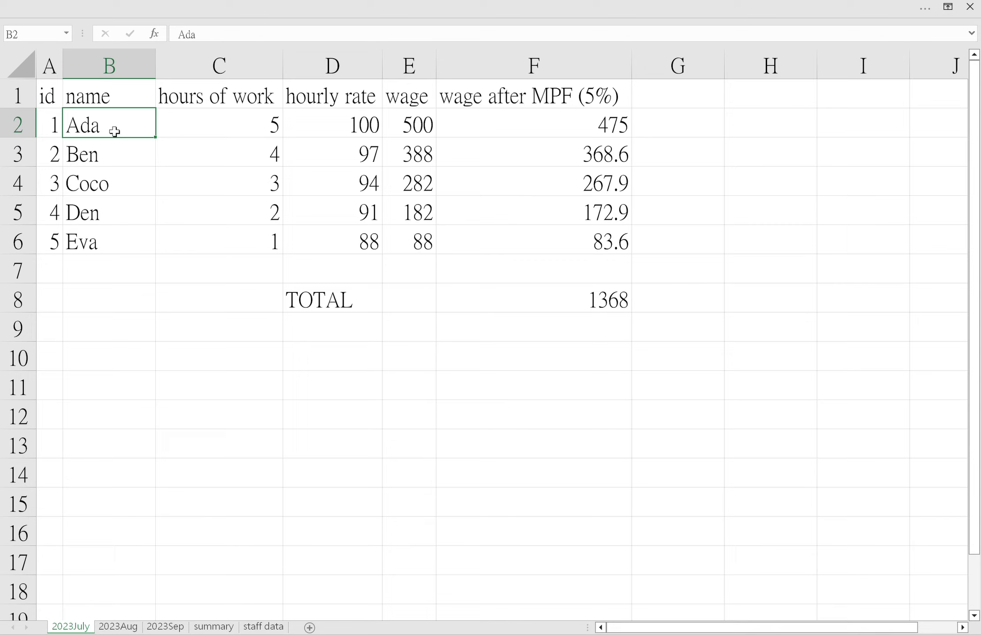
{"action": "left_click", "coordinate": [55, 130]}
{"action": "left_click", "coordinate": [100, 136]}
Step: Try deleting the name column from the 2023July sheet, and undo the deletion
{"action": "left_click", "coordinate": [133, 77]}
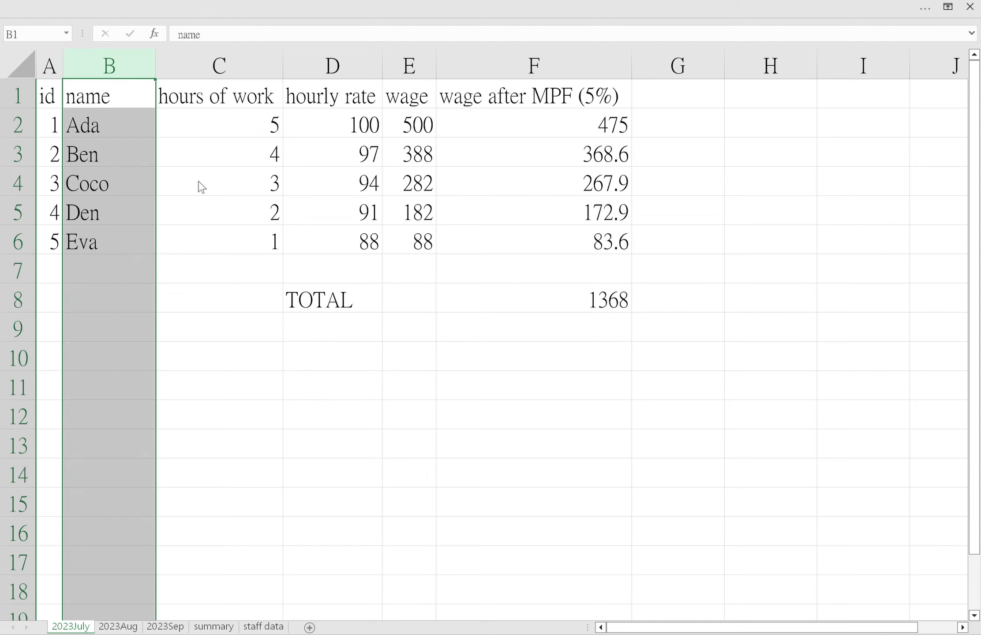
{"action": "key", "text": "ctrl+minus"}
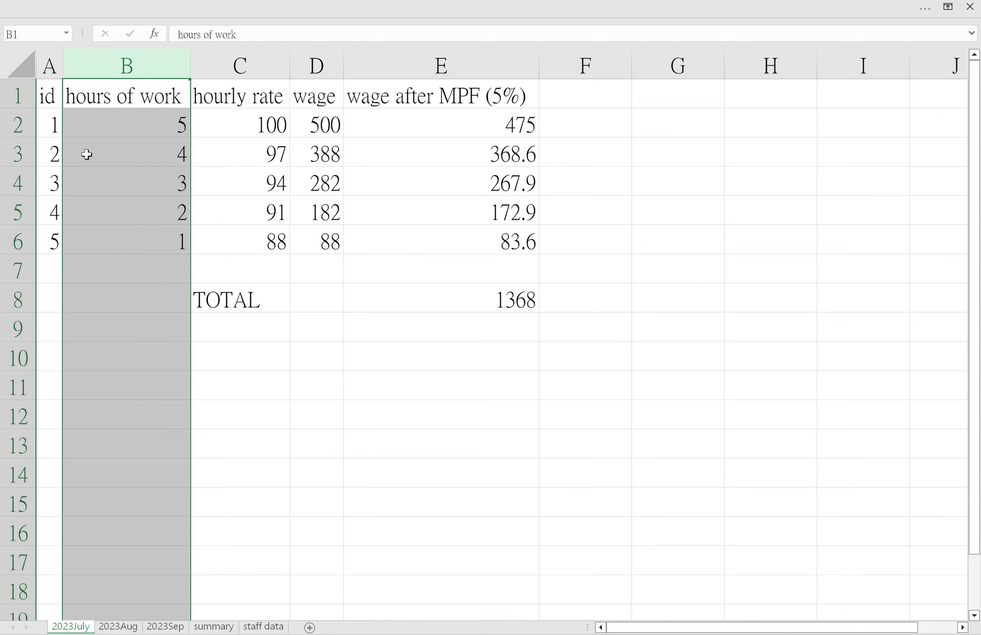
{"action": "left_click", "coordinate": [54, 132]}
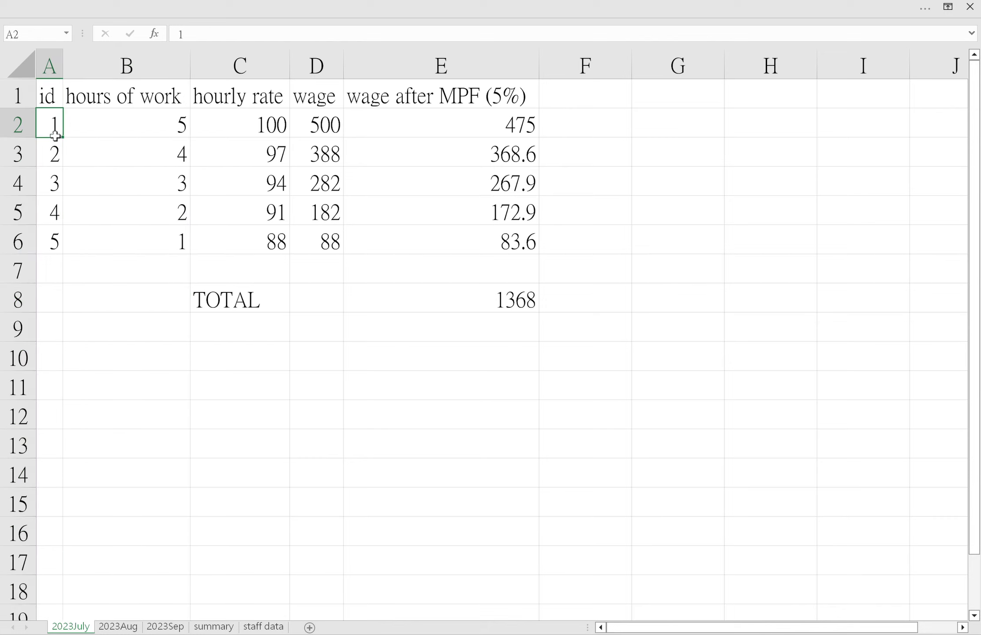
{"action": "left_click", "coordinate": [126, 130]}
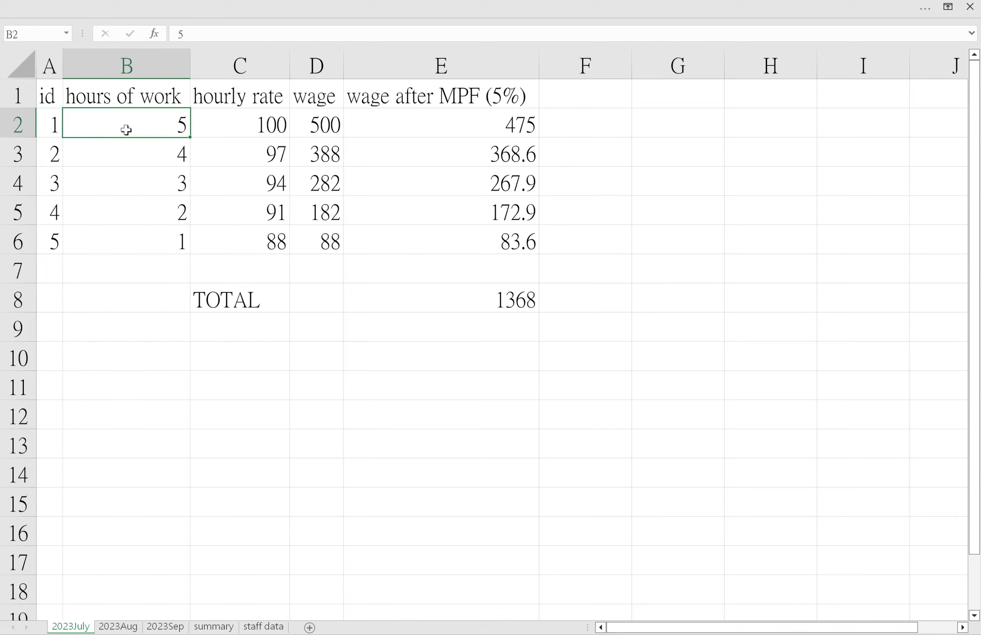
{"action": "left_click", "coordinate": [262, 138]}
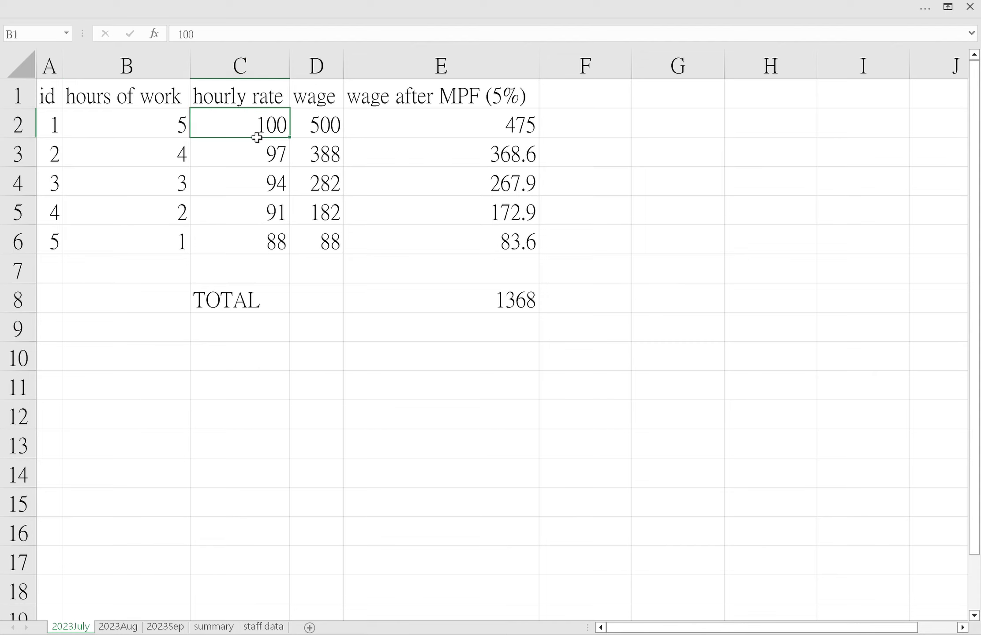
{"action": "key", "text": "ctrl+z"}
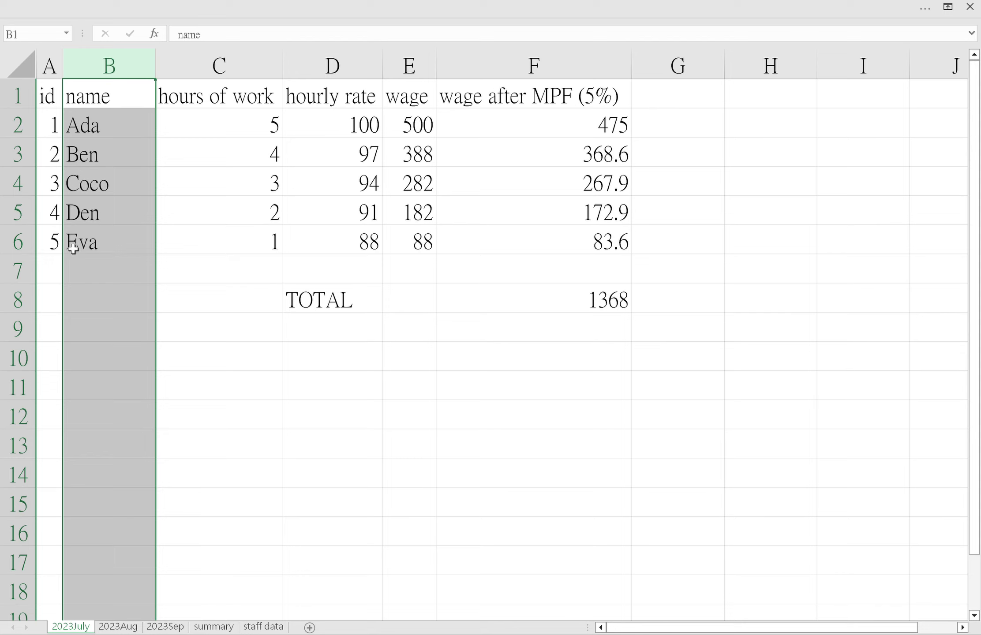
Step: Insert a new column before "hours of work" on the 2023July sheet and give it the header "team"
{"action": "left_click", "coordinate": [100, 253]}
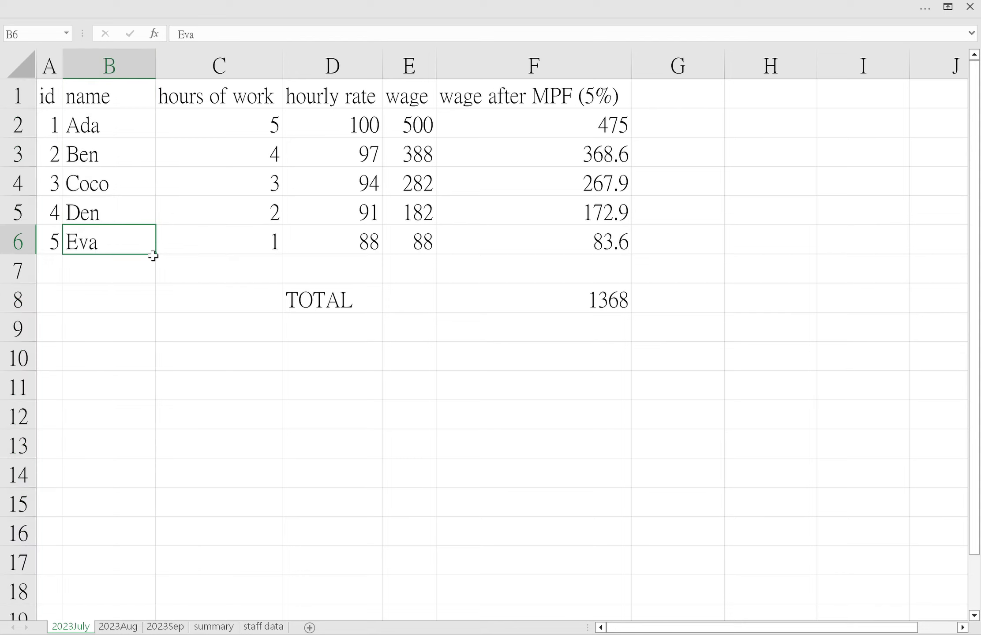
{"action": "left_click", "coordinate": [129, 128]}
{"action": "left_click", "coordinate": [207, 84]}
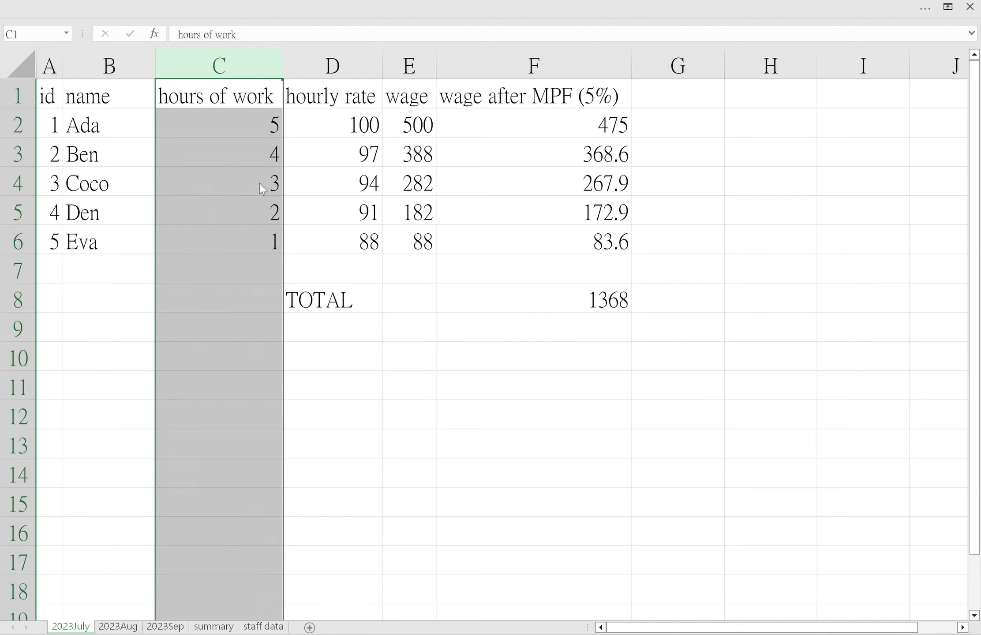
{"action": "key", "text": "ctrl+shift+plus"}
{"action": "left_click", "coordinate": [213, 101]}
{"action": "type", "text": "team"}
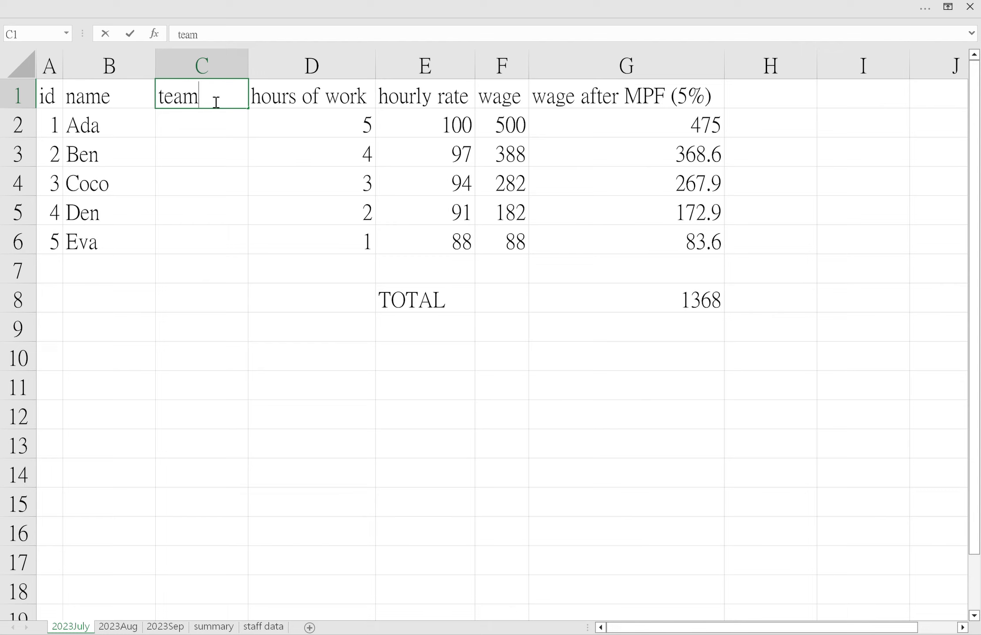
{"action": "key", "text": "Return"}
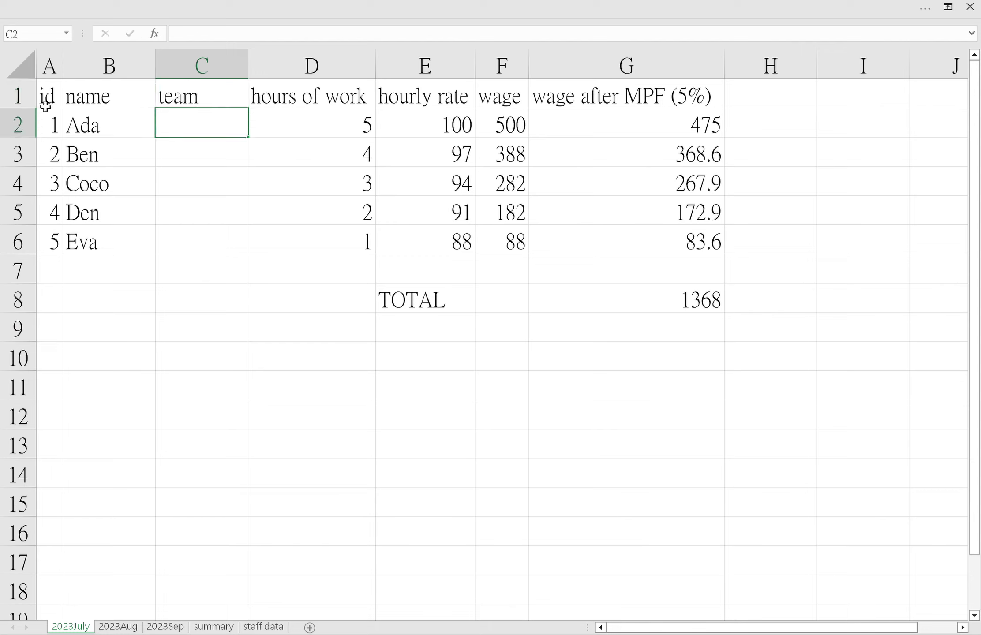
Step: Copy the id, name and team block A1:C6 from 2023July to cell A1 of the staff data sheet
{"action": "left_click_drag", "start_coordinate": [53, 102], "coordinate": [192, 254]}
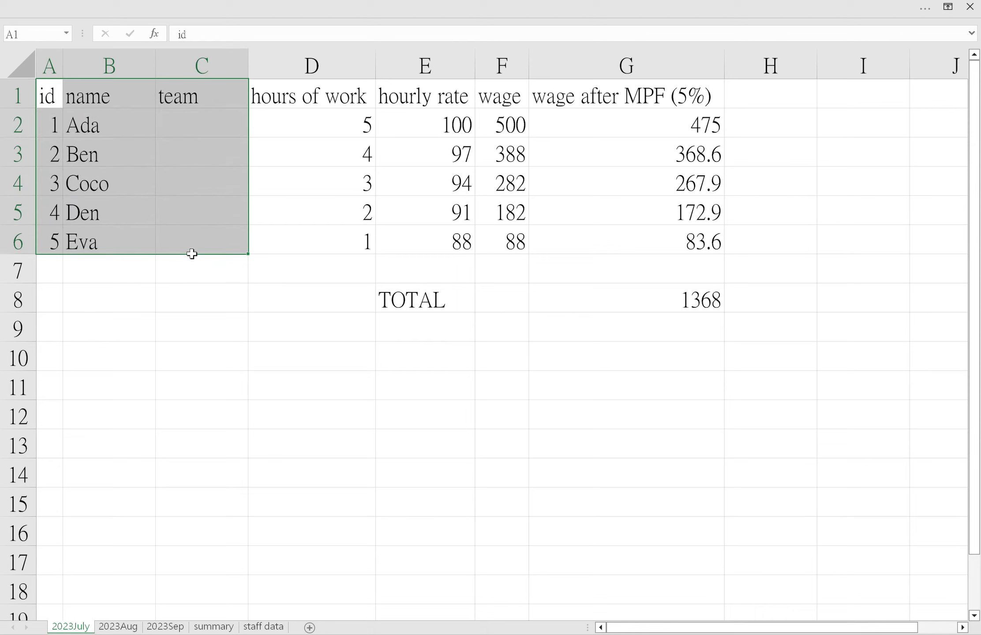
{"action": "key", "text": "ctrl+c"}
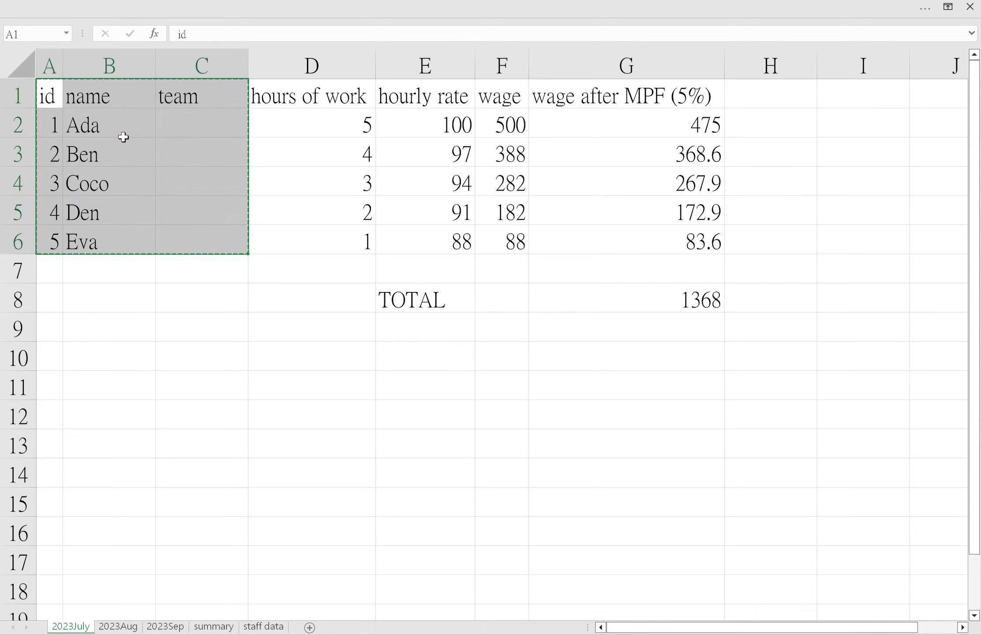
{"action": "left_click", "coordinate": [123, 137]}
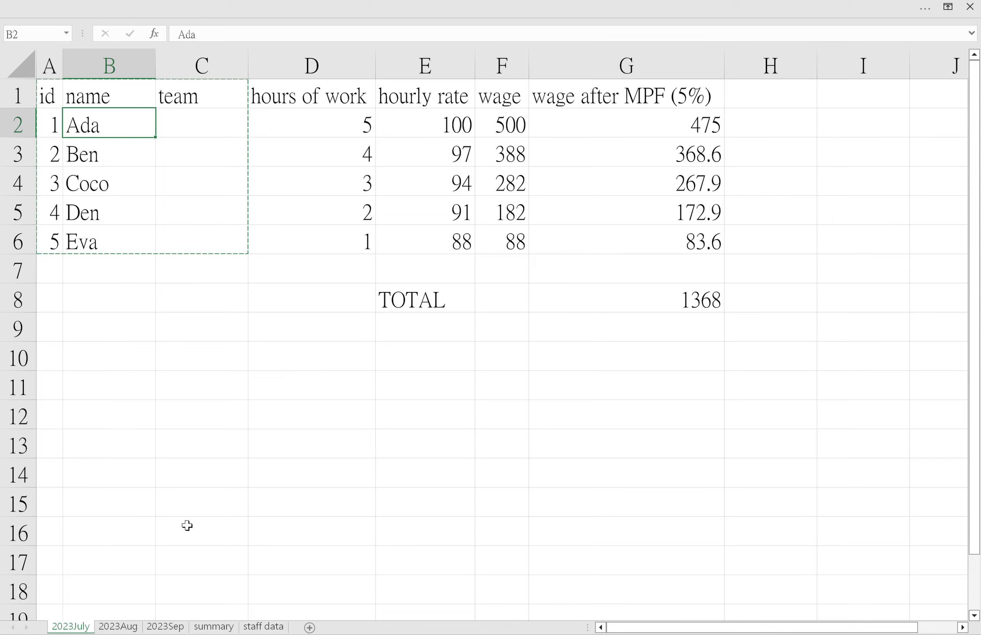
{"action": "left_click", "coordinate": [263, 627]}
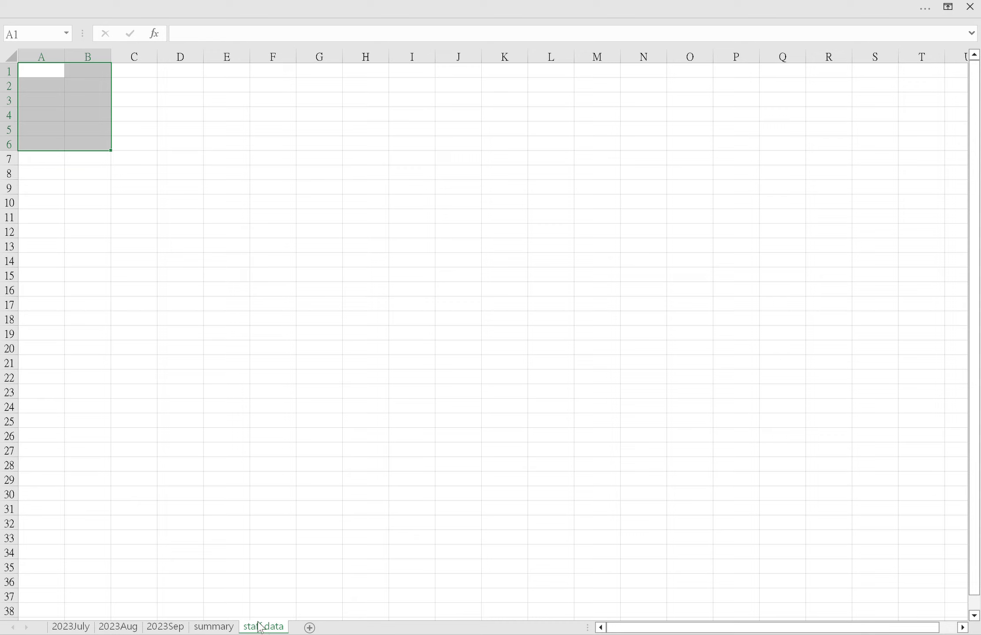
{"action": "left_click", "coordinate": [56, 75]}
{"action": "key", "text": "ctrl+v"}
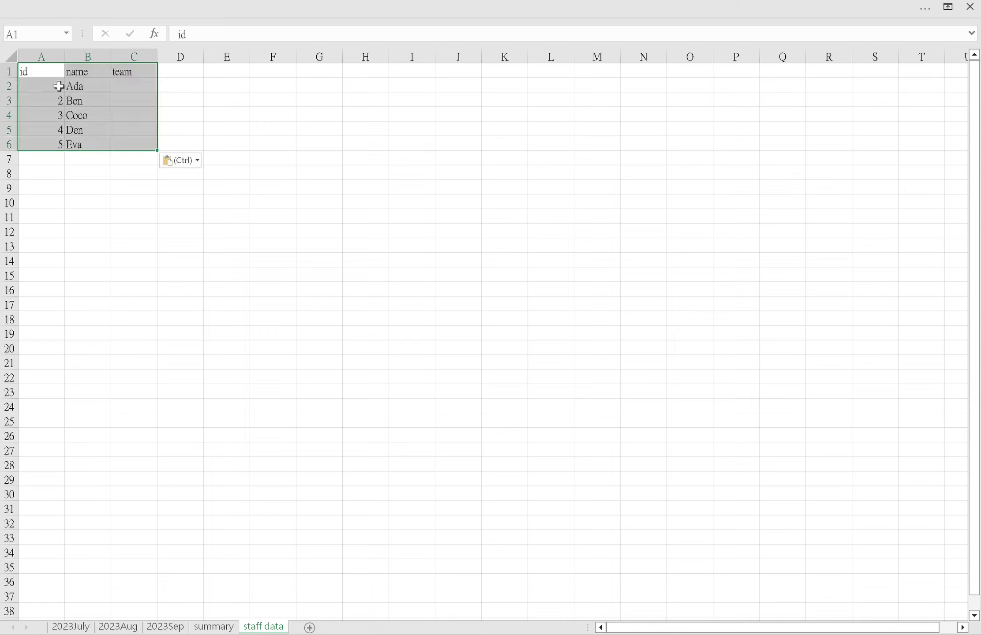
Step: Assign team X to ids 1 to 3 and team Y to ids 4 and 5, and autofit the id column's width
{"action": "left_click", "coordinate": [140, 92]}
{"action": "type", "text": "X"}
{"action": "key", "text": "Return"}
{"action": "type", "text": "X"}
{"action": "key", "text": "Return"}
{"action": "type", "text": "X"}
{"action": "key", "text": "Return"}
{"action": "type", "text": "Y"}
{"action": "key", "text": "Return"}
{"action": "type", "text": "Y"}
{"action": "key", "text": "Return"}
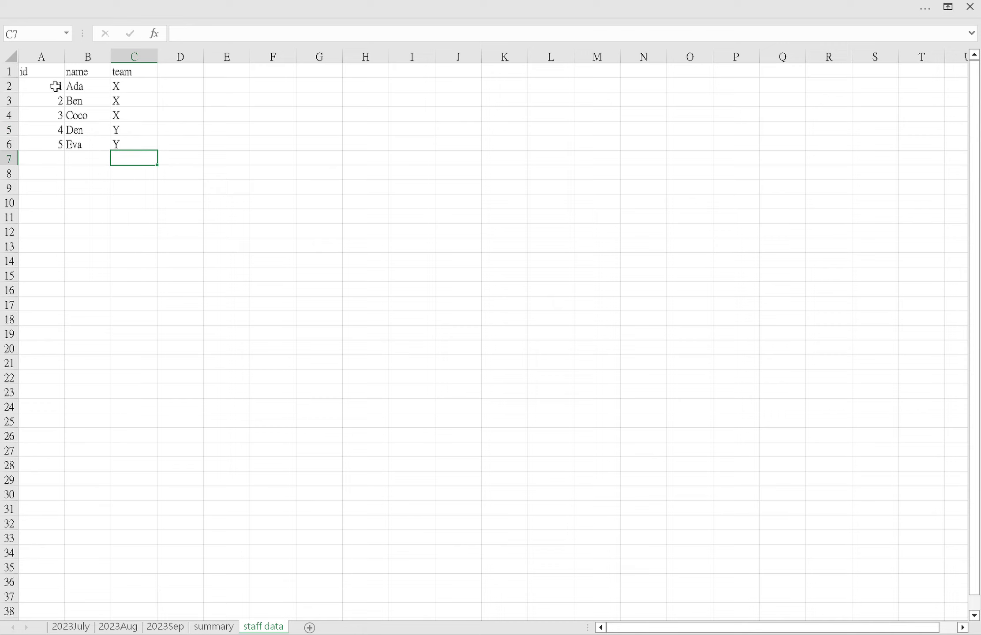
{"action": "double_click", "coordinate": [69, 64]}
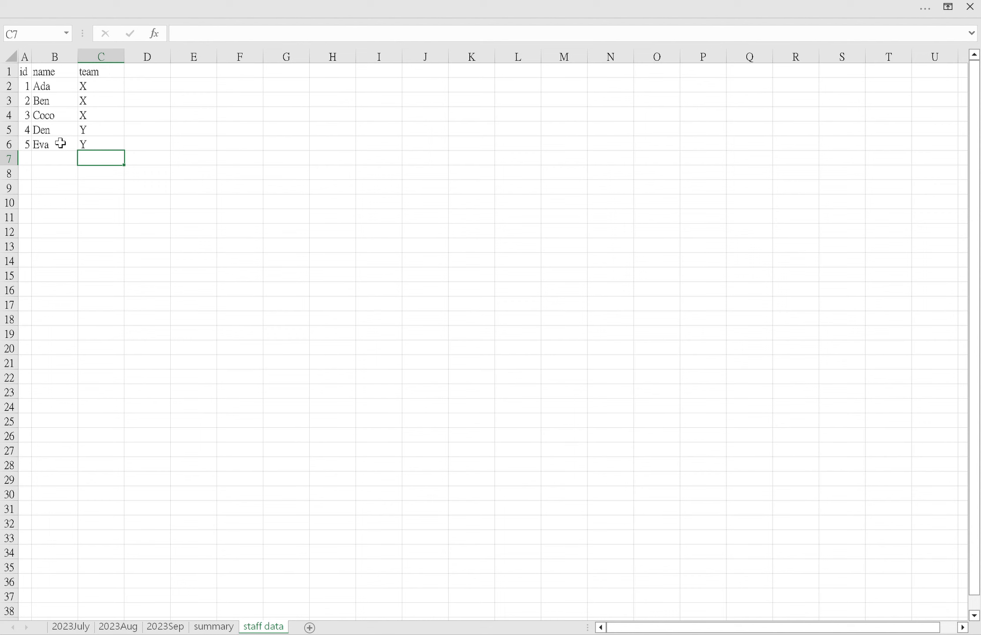
Step: Clear the staff names in B2:B6 on the 2023July sheet, keeping the header
{"action": "left_click", "coordinate": [71, 626]}
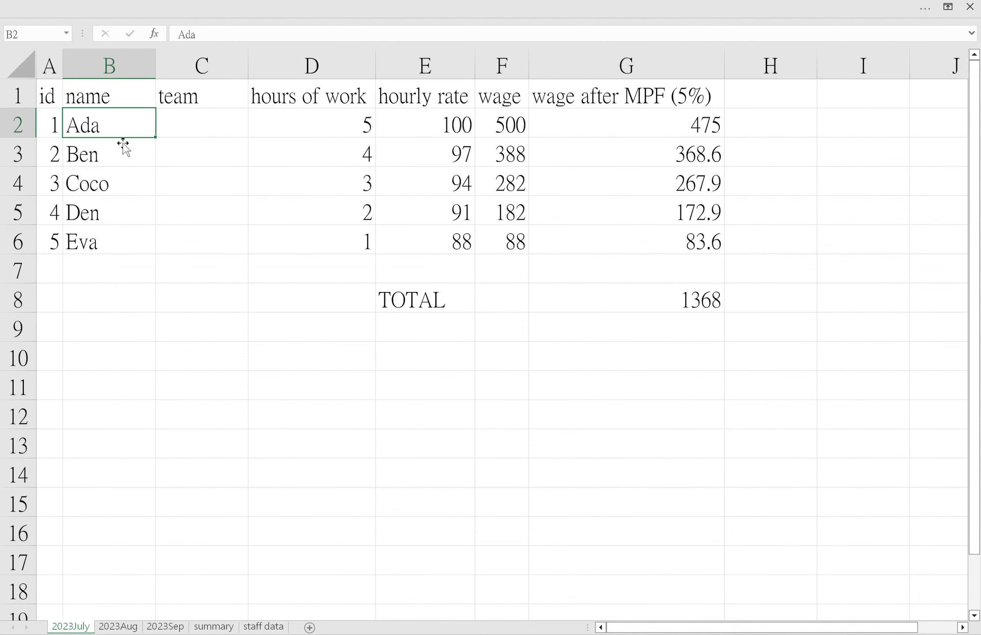
{"action": "left_click", "coordinate": [119, 246], "text": "shift"}
{"action": "key", "text": "Delete"}
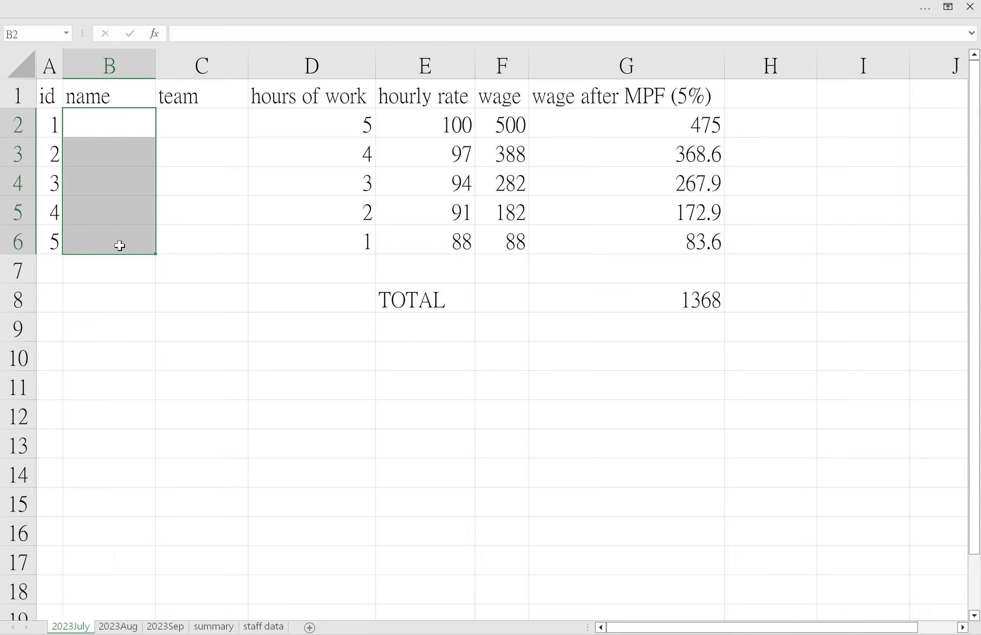
Step: Enter the formula ='staff data'!B2 in cell B2 of the 2023July sheet
{"action": "left_click", "coordinate": [117, 136]}
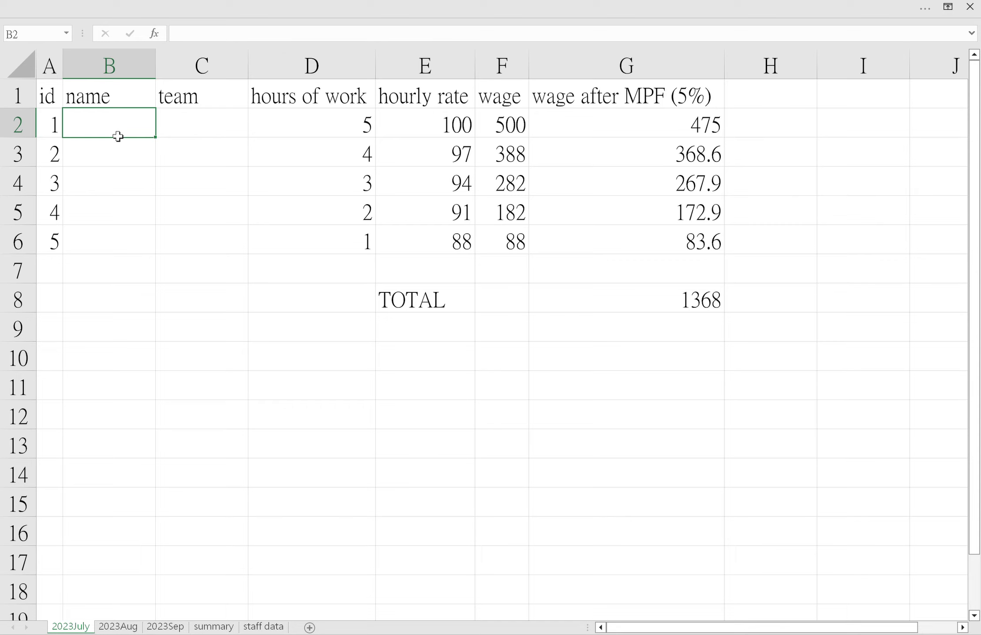
{"action": "type", "text": "="}
{"action": "left_click", "coordinate": [265, 627]}
{"action": "left_click", "coordinate": [66, 92]}
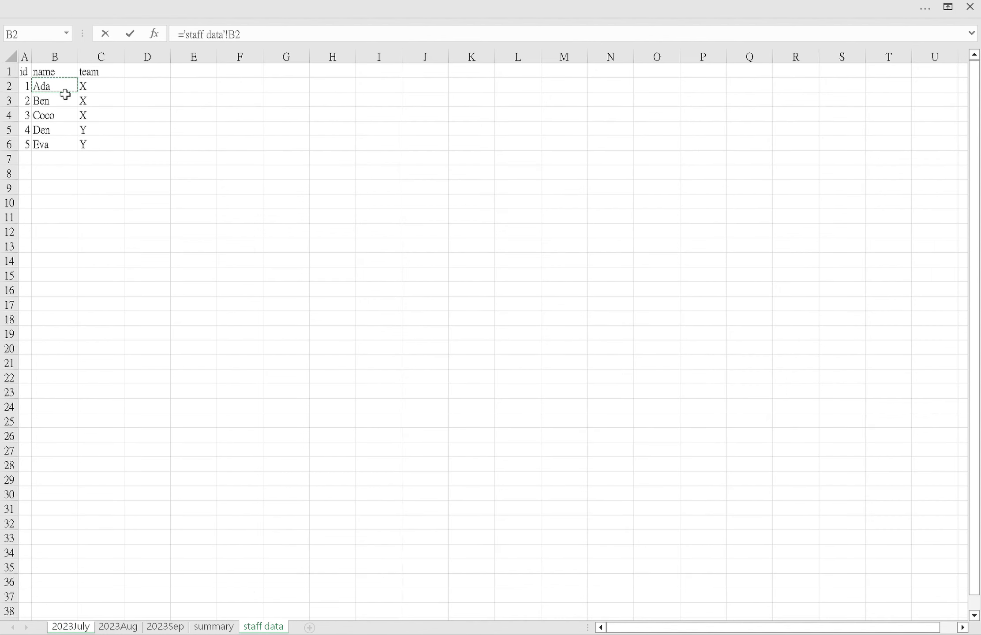
{"action": "key", "text": "Return"}
Step: Try filling the B2 link formula down to B6 on the 2023July sheet, compare with staff data, and undo the fill
{"action": "left_click", "coordinate": [139, 132]}
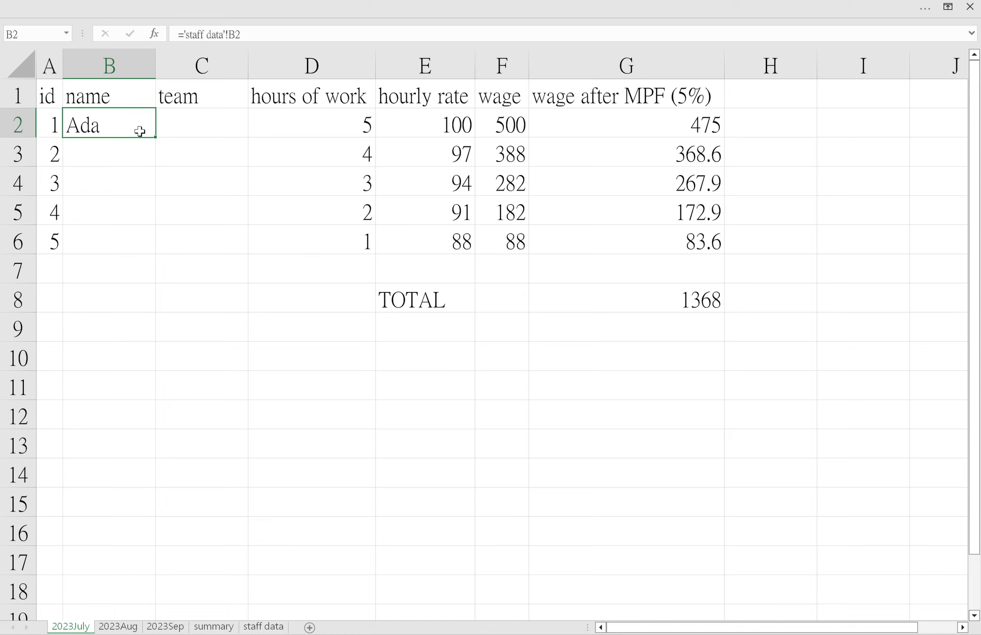
{"action": "double_click", "coordinate": [157, 138]}
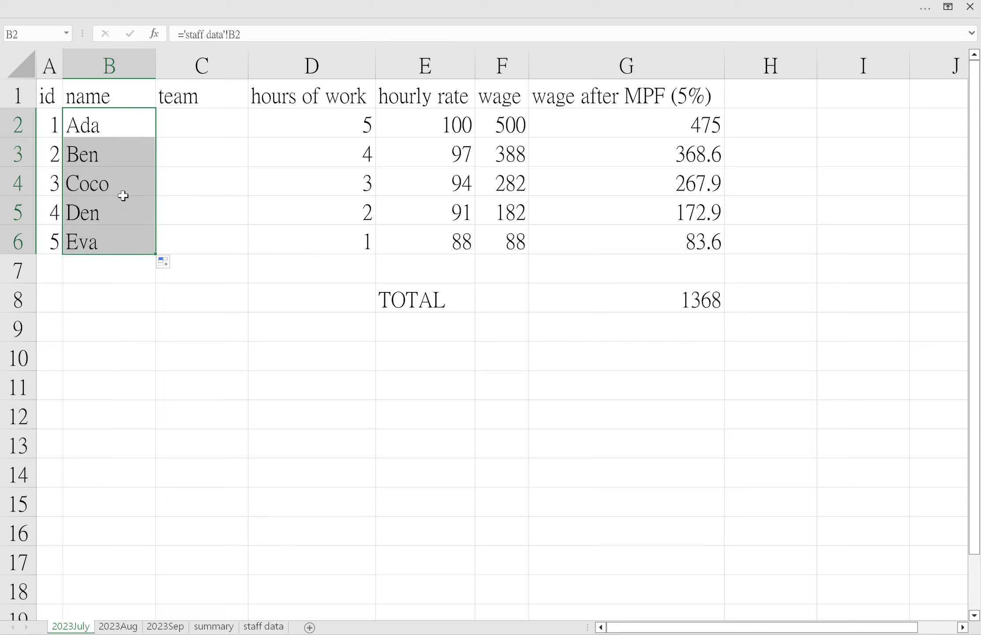
{"action": "left_click", "coordinate": [113, 246]}
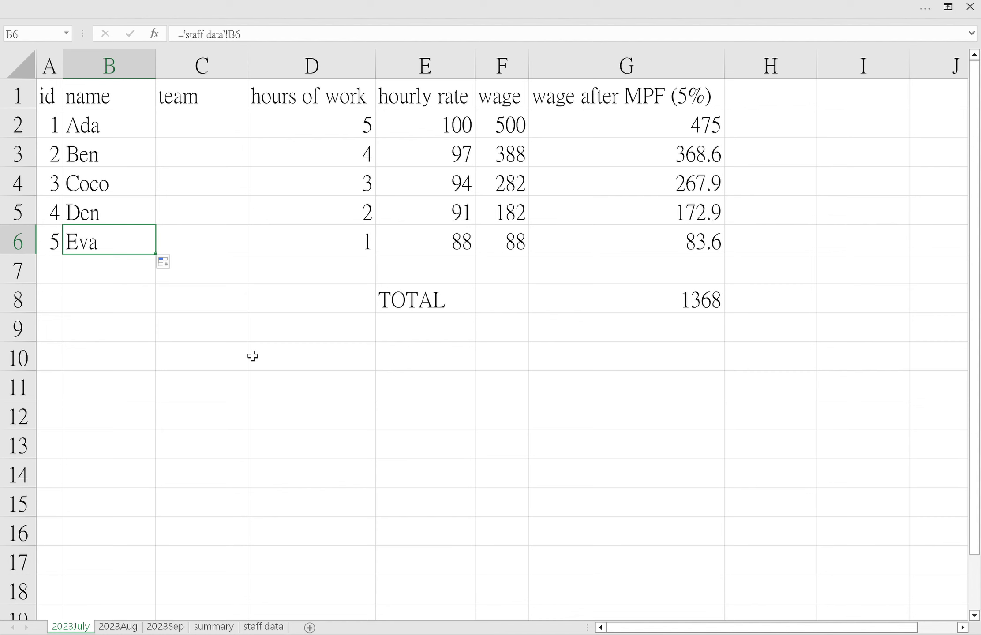
{"action": "left_click", "coordinate": [270, 627]}
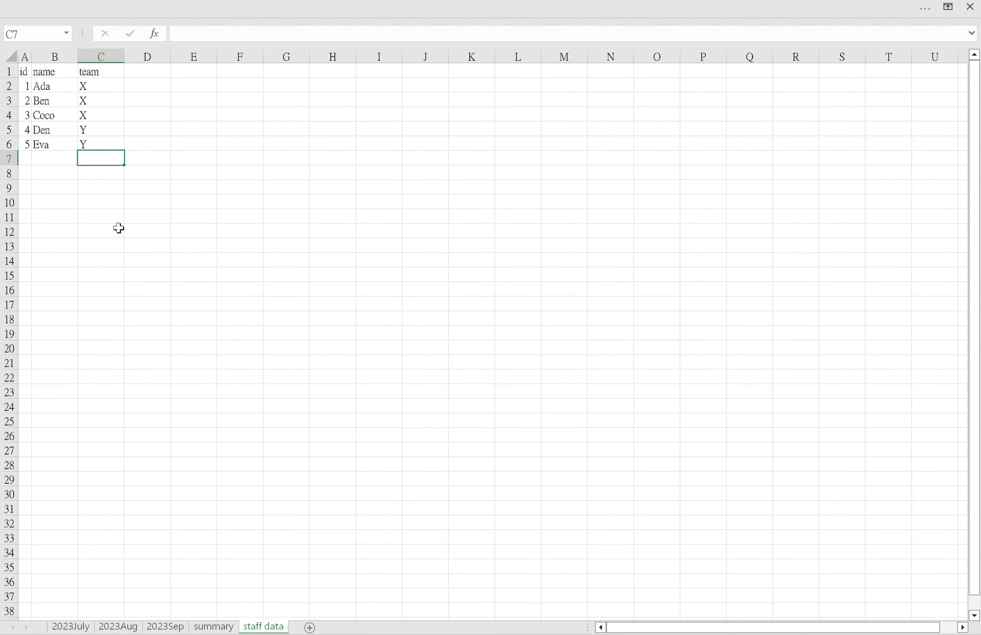
{"action": "left_click", "coordinate": [84, 626]}
{"action": "key", "text": "ctrl+z"}
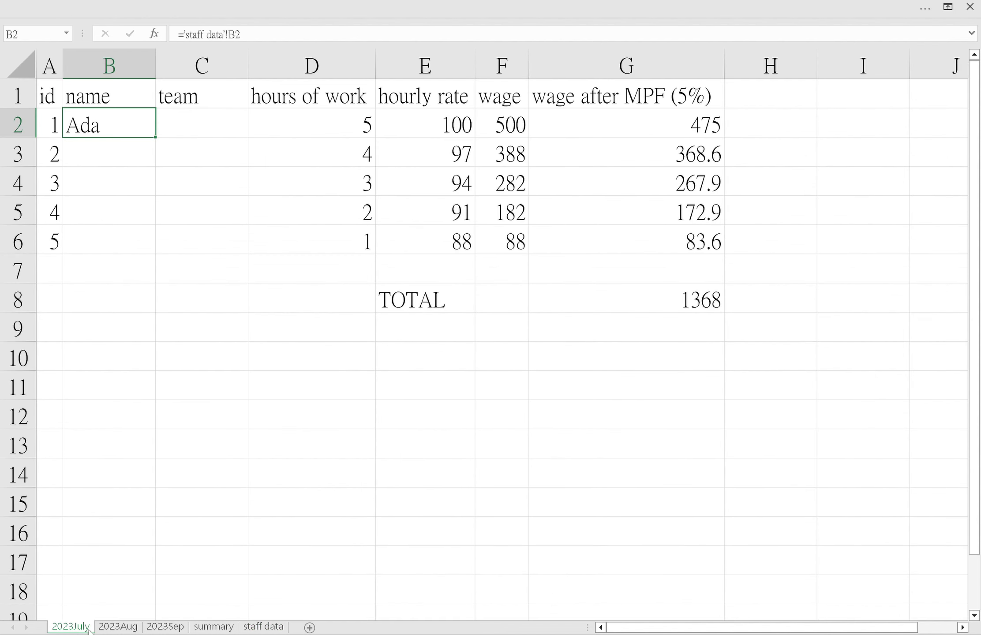
Step: Insert a blank row above the id 3 record on the staff data sheet
{"action": "left_click", "coordinate": [267, 625]}
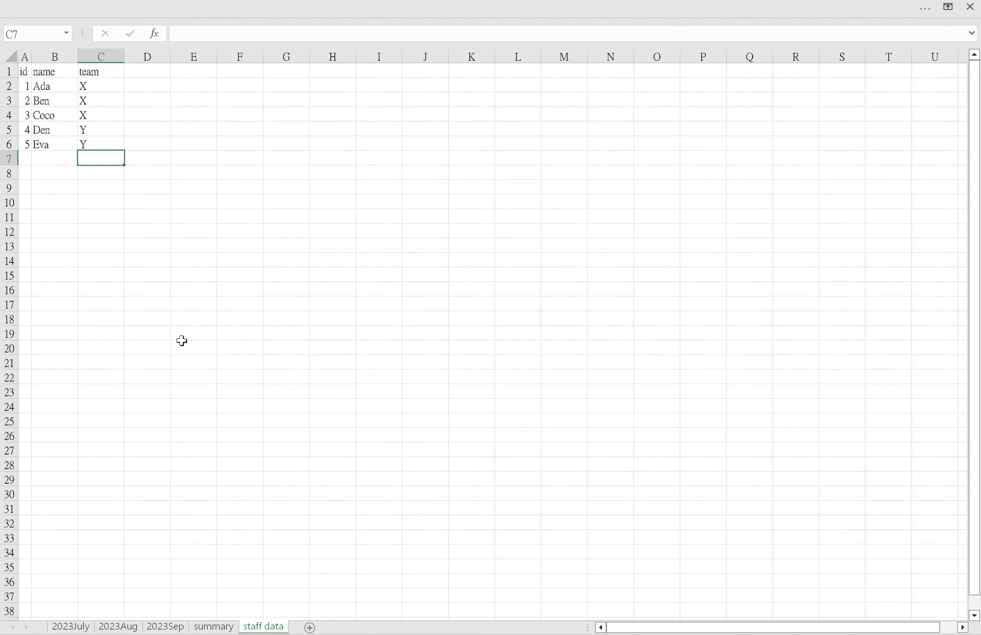
{"action": "left_click", "coordinate": [10, 114]}
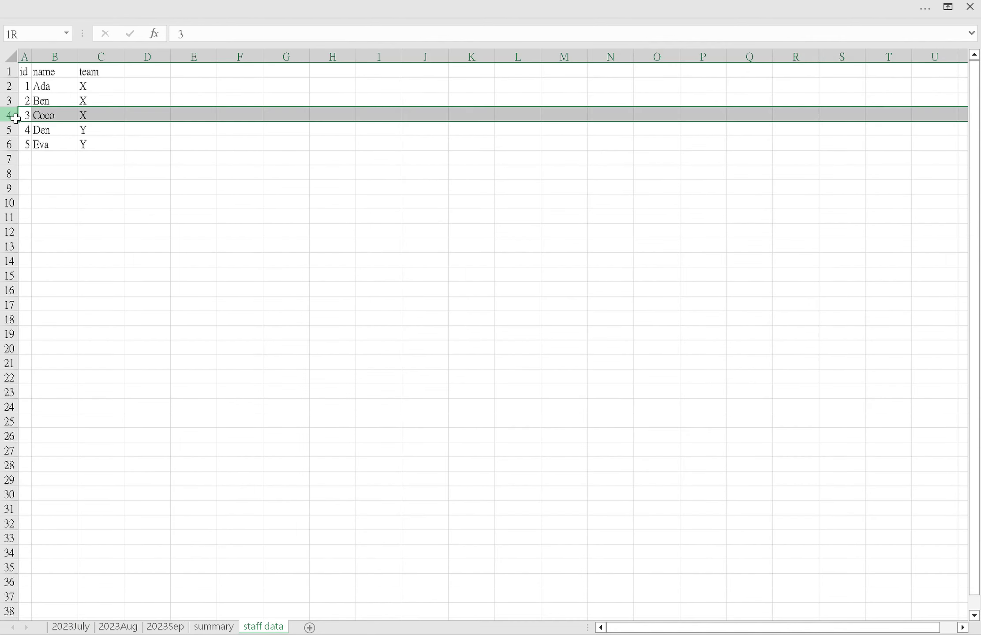
{"action": "key", "text": "ctrl+shift+plus"}
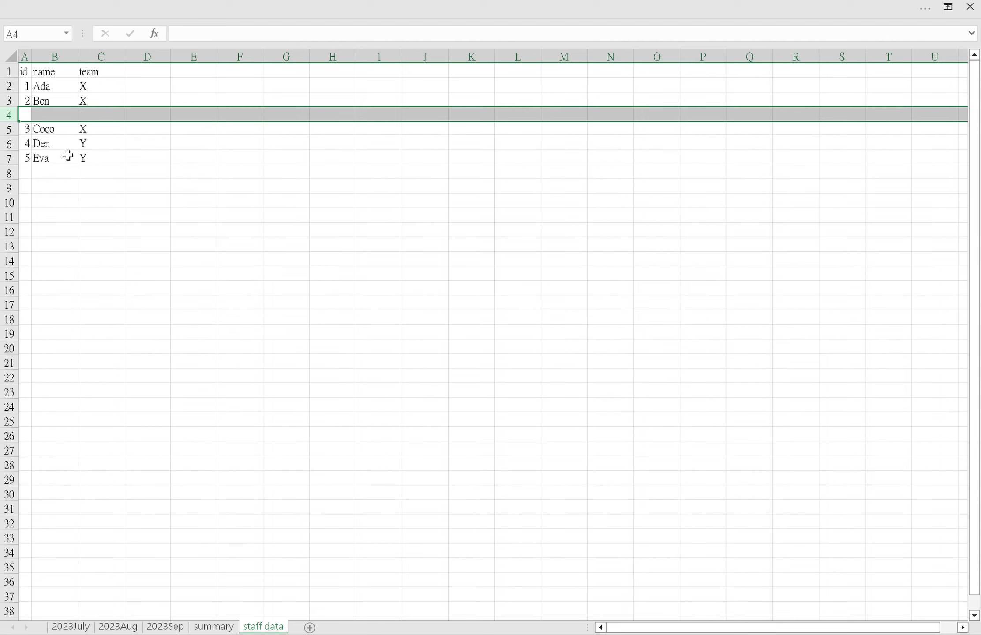
Step: Enter id 6, the new staff member's name and team X in the blank row 4
{"action": "left_click", "coordinate": [28, 115]}
{"action": "type", "text": "6"}
{"action": "key", "text": "Return"}
{"action": "left_click", "coordinate": [58, 118]}
{"action": "type", "text": "John"}
{"action": "key", "text": "Tab"}
{"action": "type", "text": "X"}
{"action": "key", "text": "Return"}
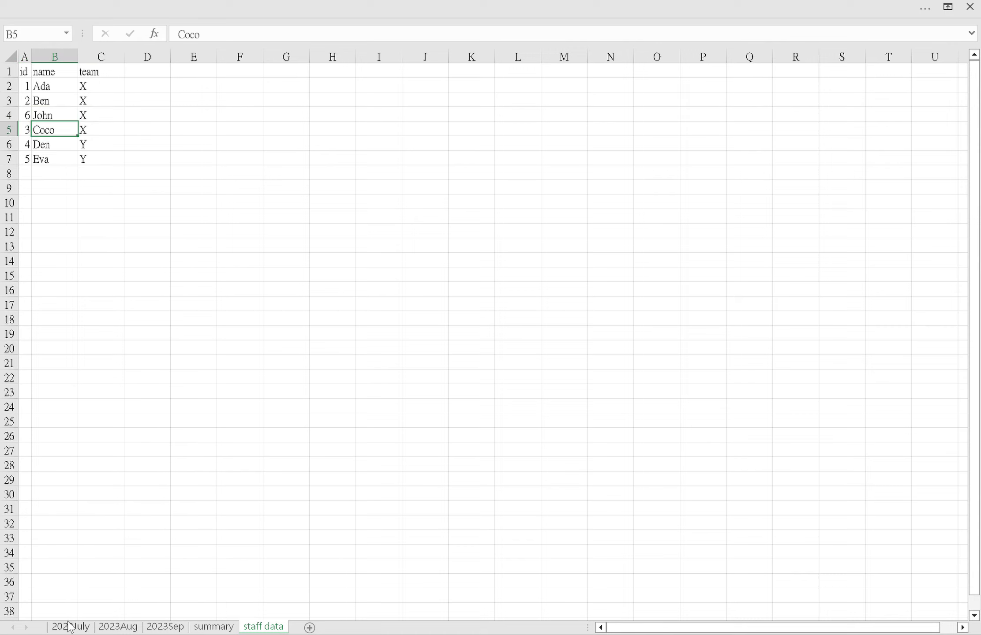
Step: Fill the B2 link formula down to B6 on the 2023July sheet
{"action": "left_click", "coordinate": [68, 626]}
{"action": "scroll", "coordinate": [92, 184], "scroll_direction": "up", "scroll_amount": 7, "text": "ctrl"}
{"action": "left_click", "coordinate": [60, 136]}
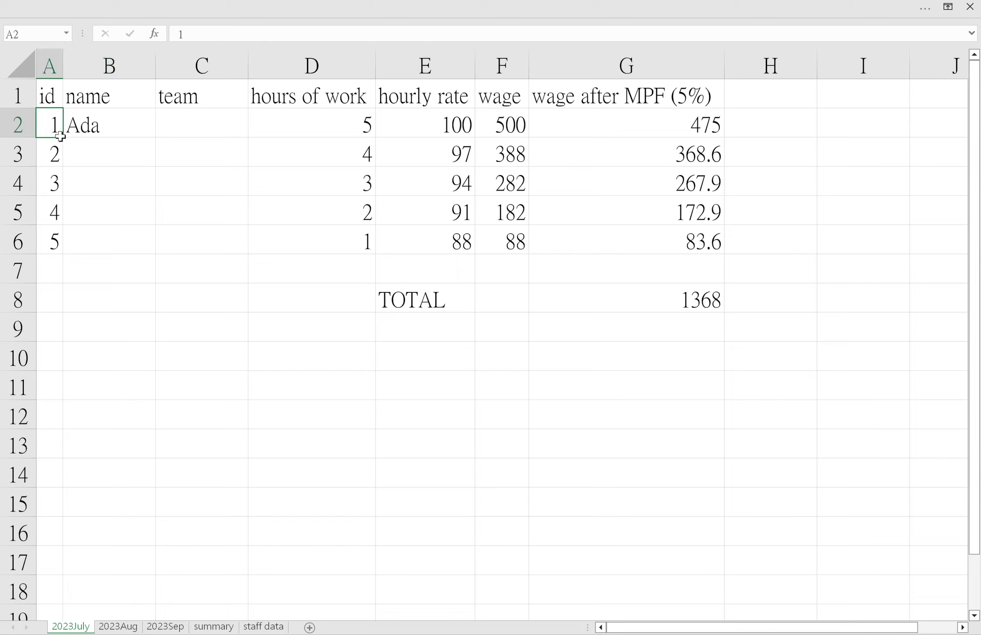
{"action": "left_click", "coordinate": [113, 126]}
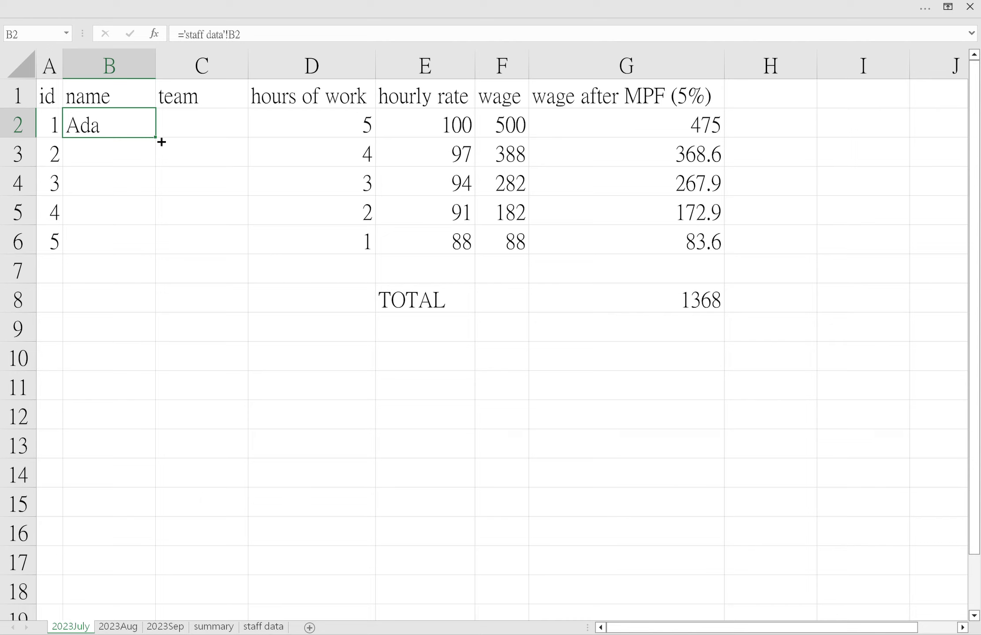
{"action": "left_click_drag", "start_coordinate": [161, 143], "coordinate": [155, 255]}
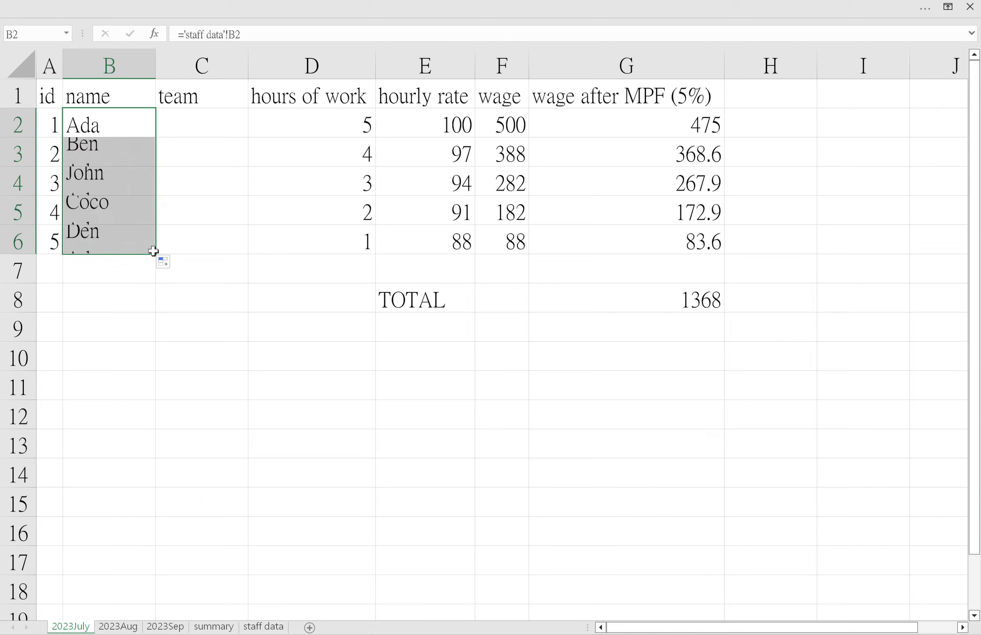
Step: Check the linked names in B4:B6 against their ids and compare them with the records on the staff data sheet
{"action": "left_click", "coordinate": [110, 183]}
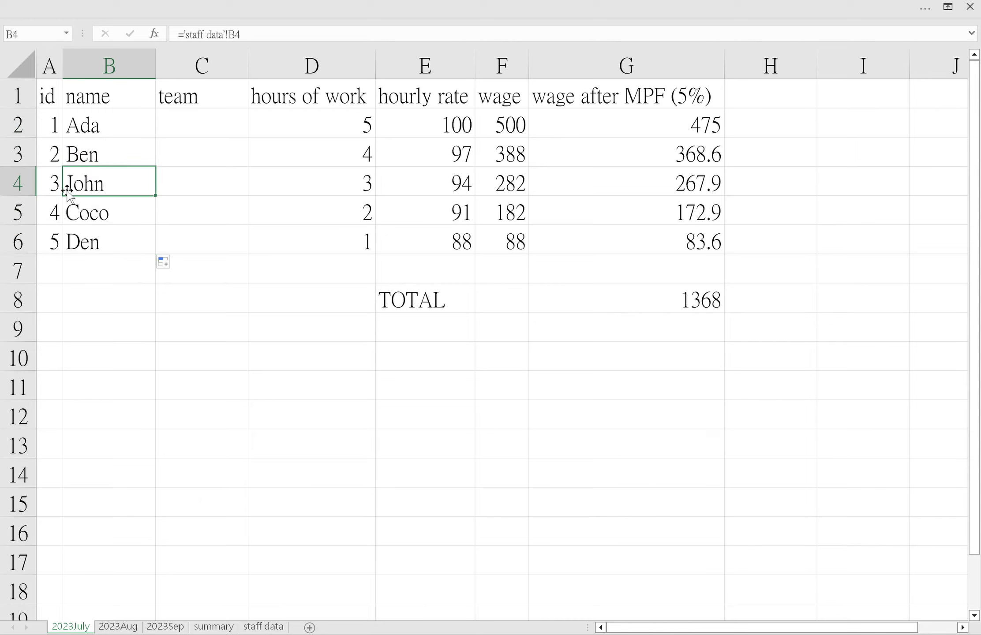
{"action": "left_click", "coordinate": [51, 193]}
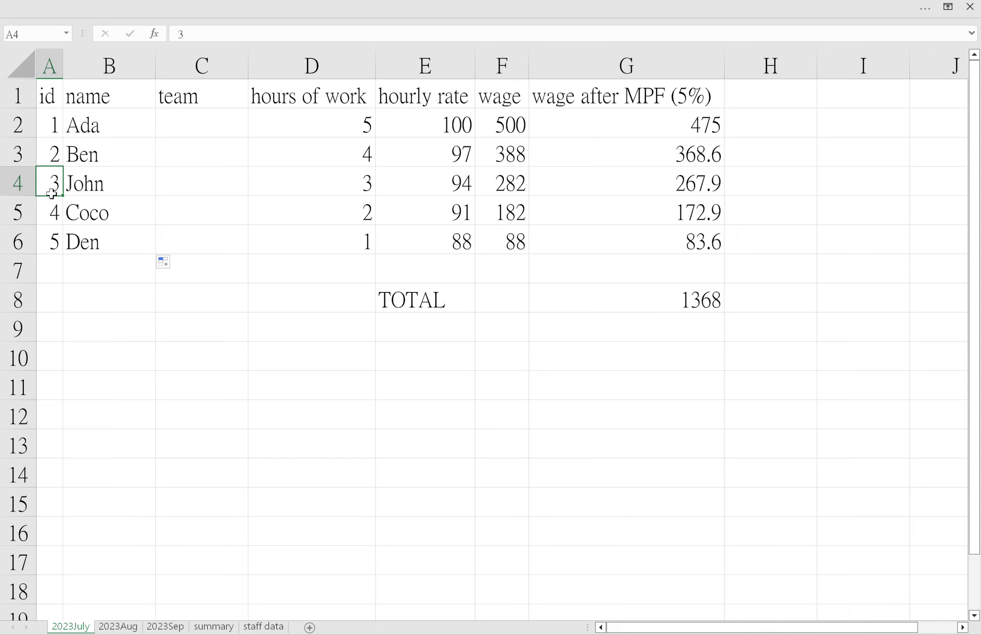
{"action": "left_click", "coordinate": [97, 191]}
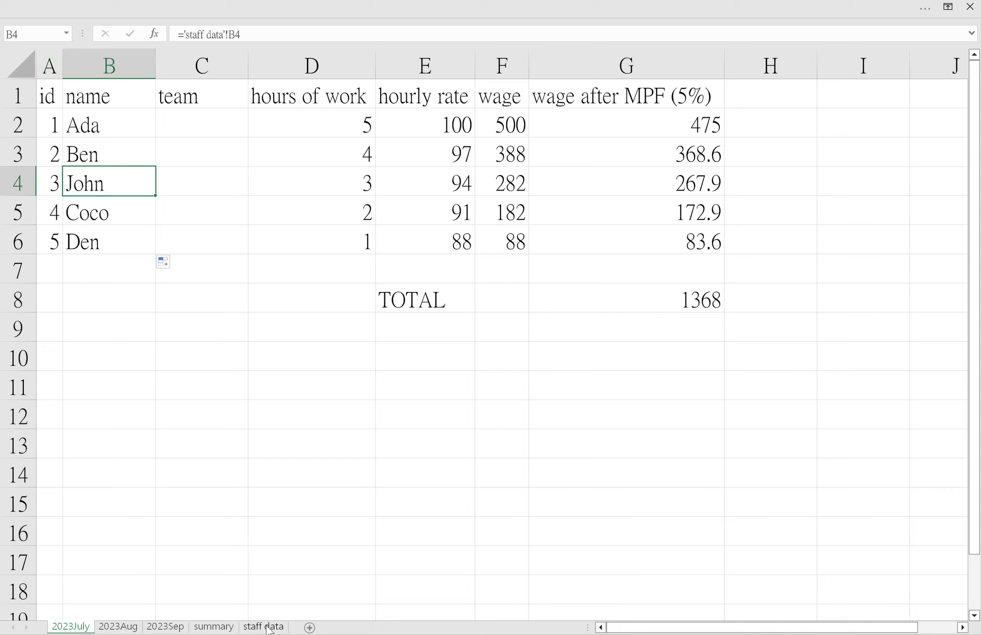
{"action": "left_click", "coordinate": [48, 184]}
{"action": "left_click", "coordinate": [96, 192]}
{"action": "left_click", "coordinate": [264, 627]}
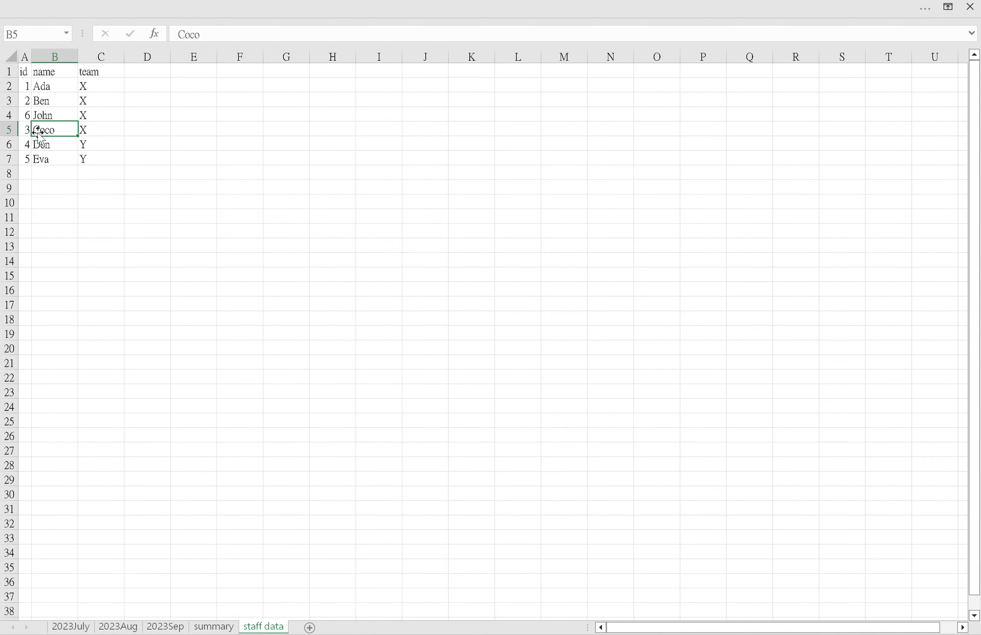
{"action": "left_click", "coordinate": [84, 626]}
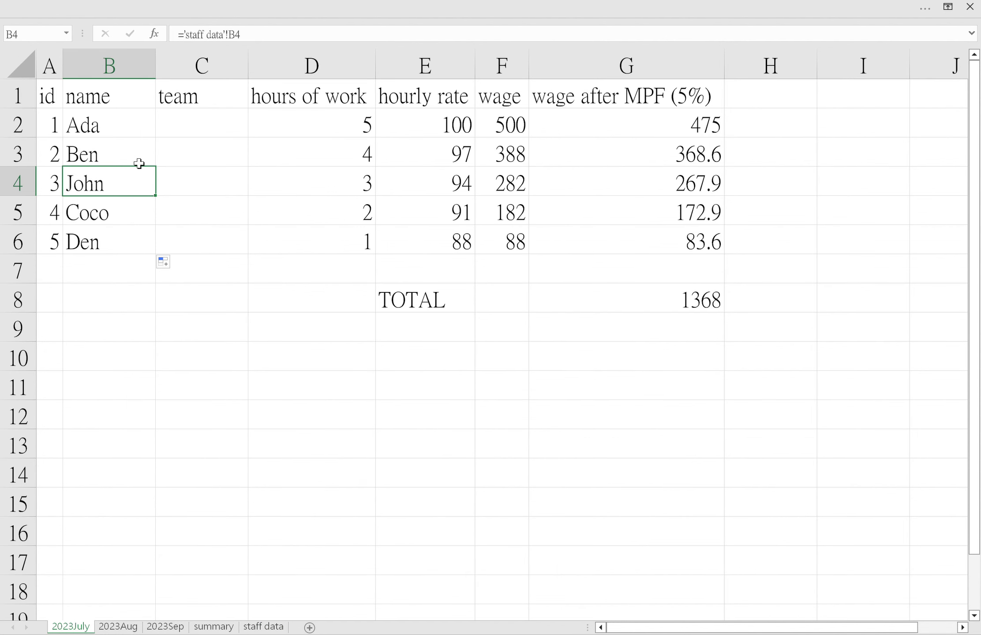
{"action": "left_click_drag", "start_coordinate": [89, 226], "coordinate": [94, 253]}
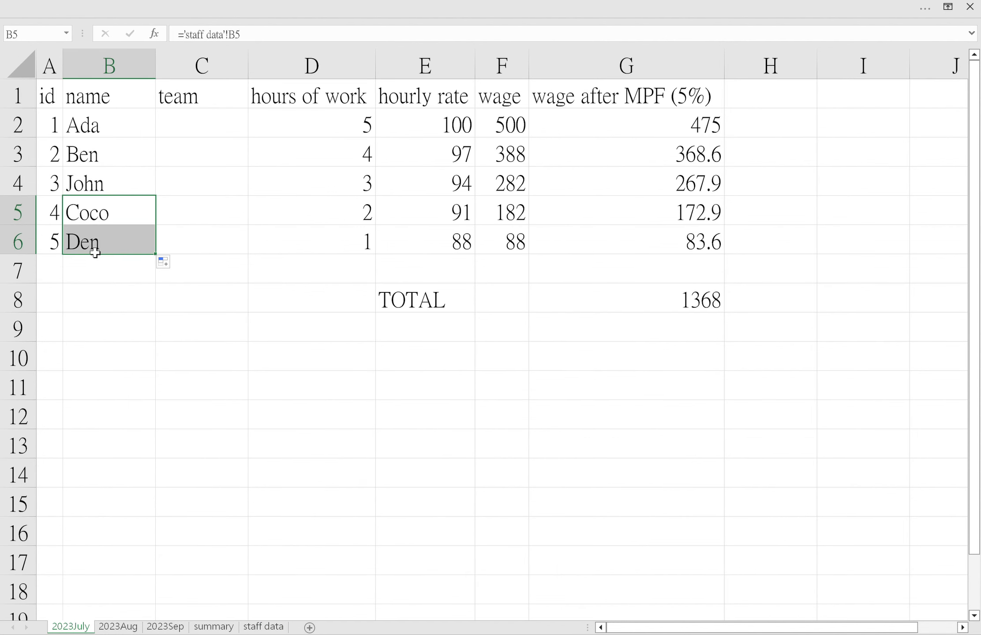
{"action": "left_click", "coordinate": [97, 224]}
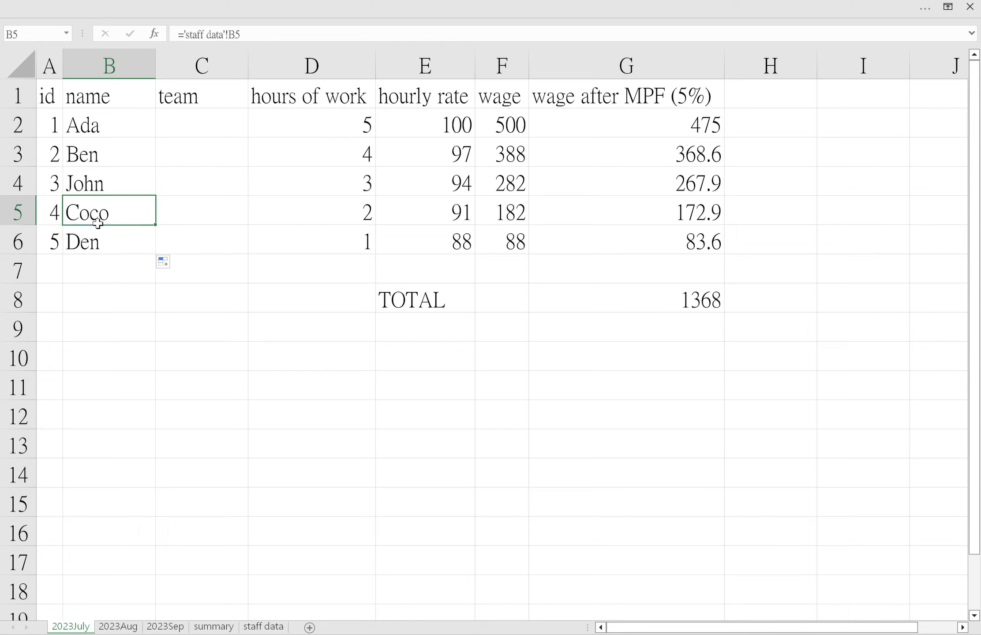
{"action": "left_click", "coordinate": [100, 190]}
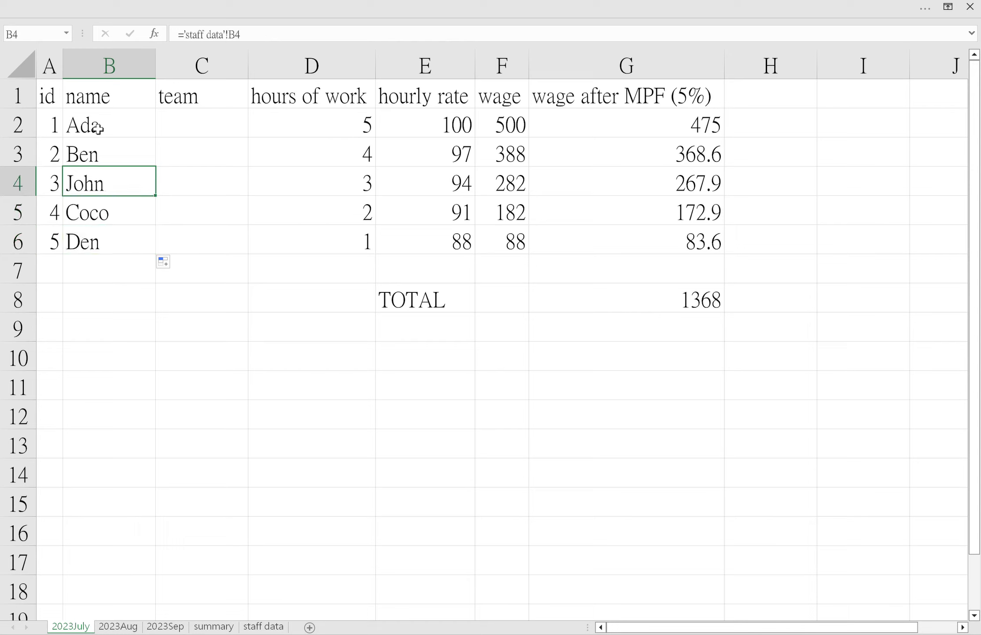
Step: Replace the formula in B2 of the 2023July sheet with =VLOOKUP(A2,'staff data'!A2:C7,2,0)
{"action": "left_click", "coordinate": [98, 129]}
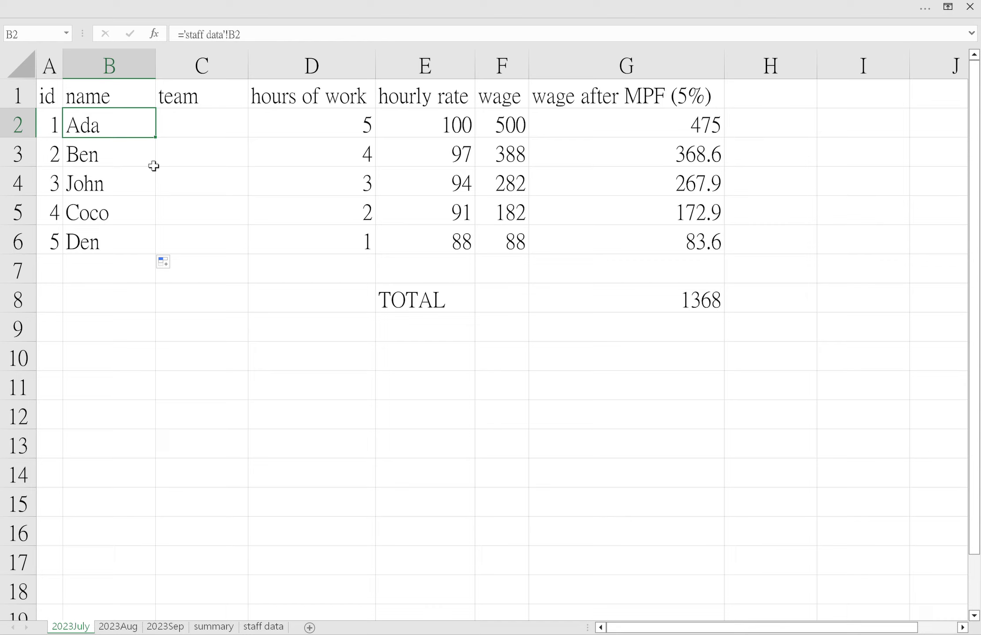
{"action": "type", "text": "=vlookup("}
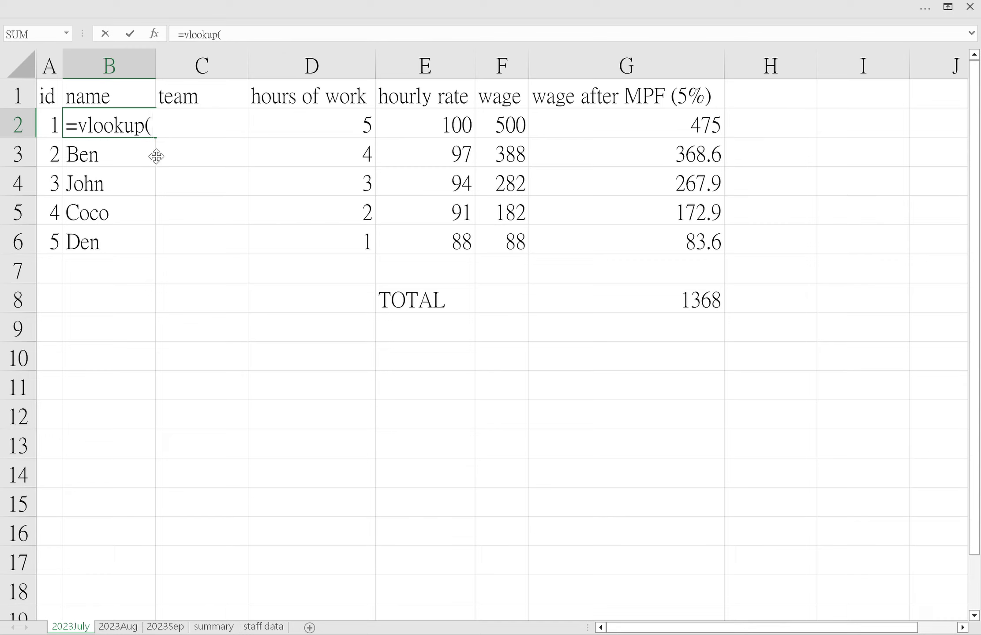
{"action": "left_click", "coordinate": [56, 136]}
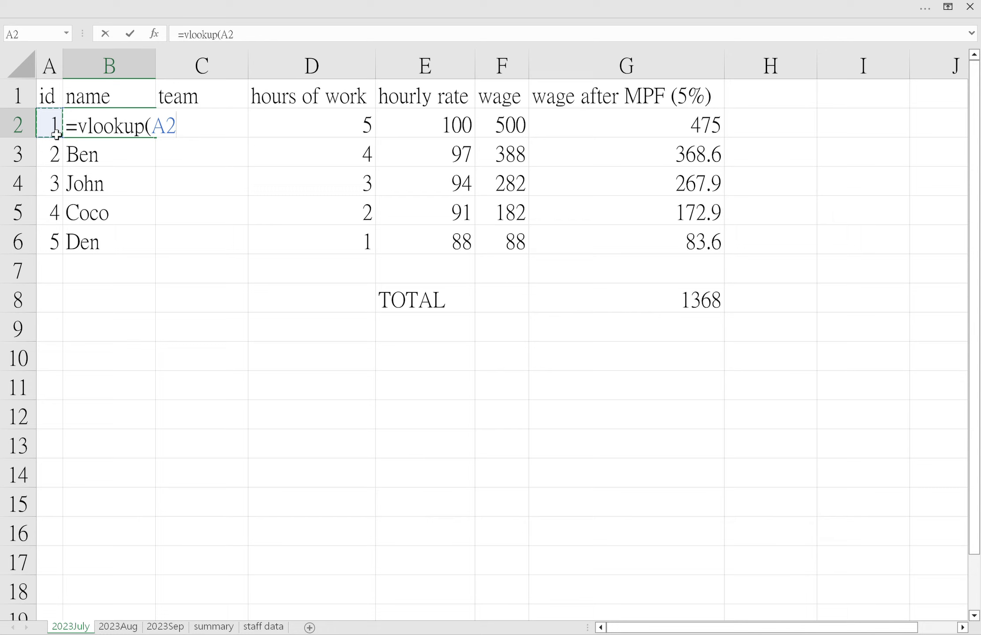
{"action": "type", "text": ","}
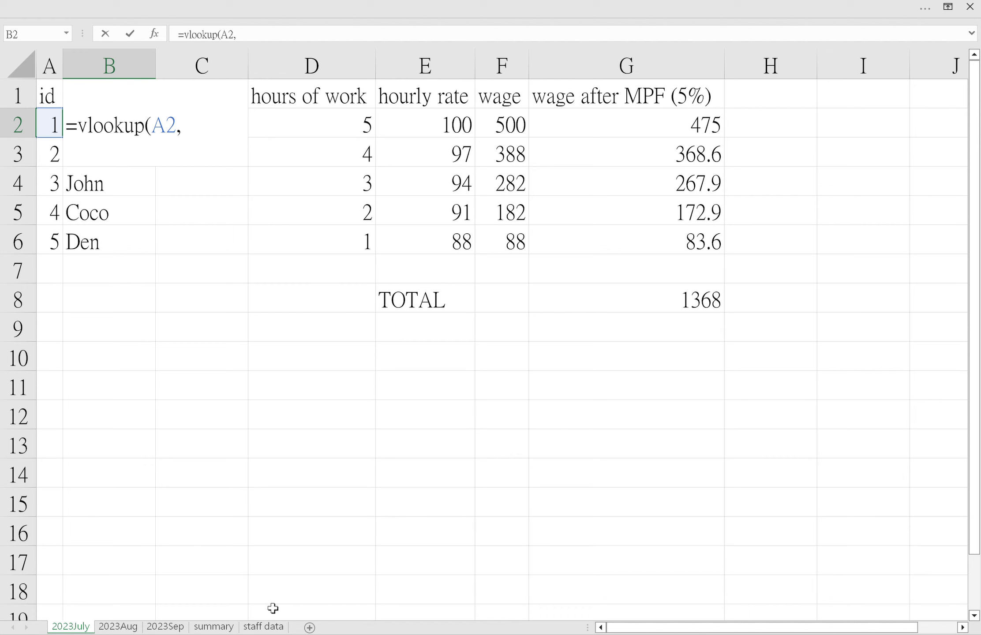
{"action": "left_click", "coordinate": [266, 624]}
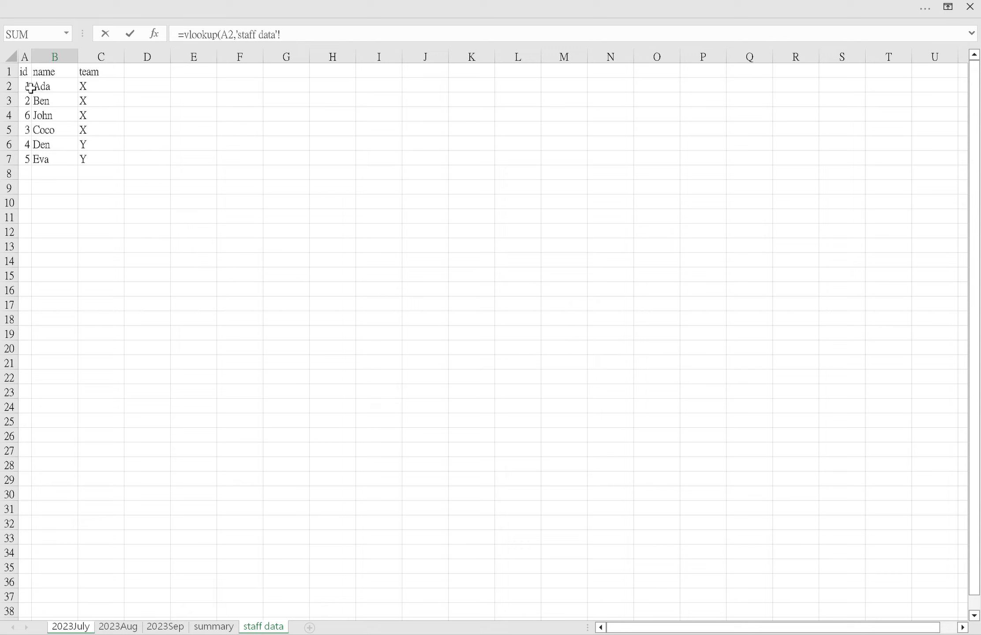
{"action": "left_click_drag", "start_coordinate": [30, 87], "coordinate": [102, 157]}
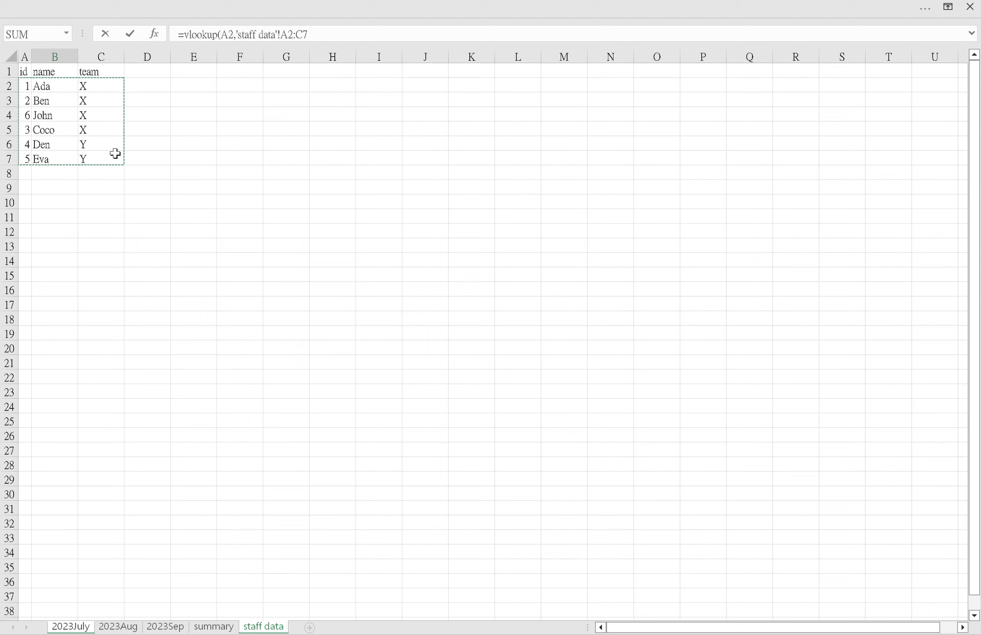
{"action": "key", "text": "Return"}
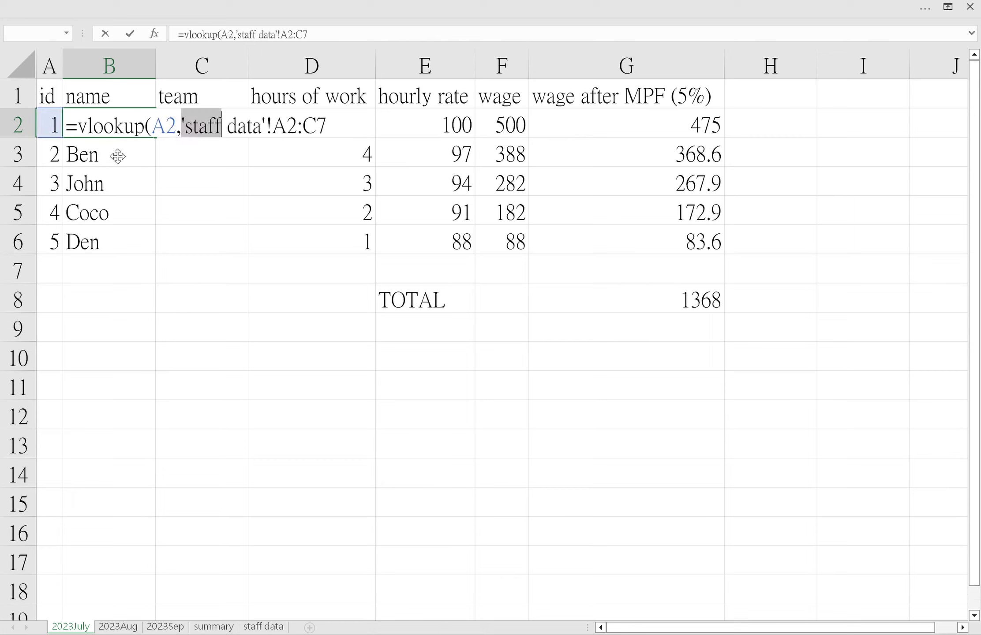
{"action": "left_click", "coordinate": [343, 136]}
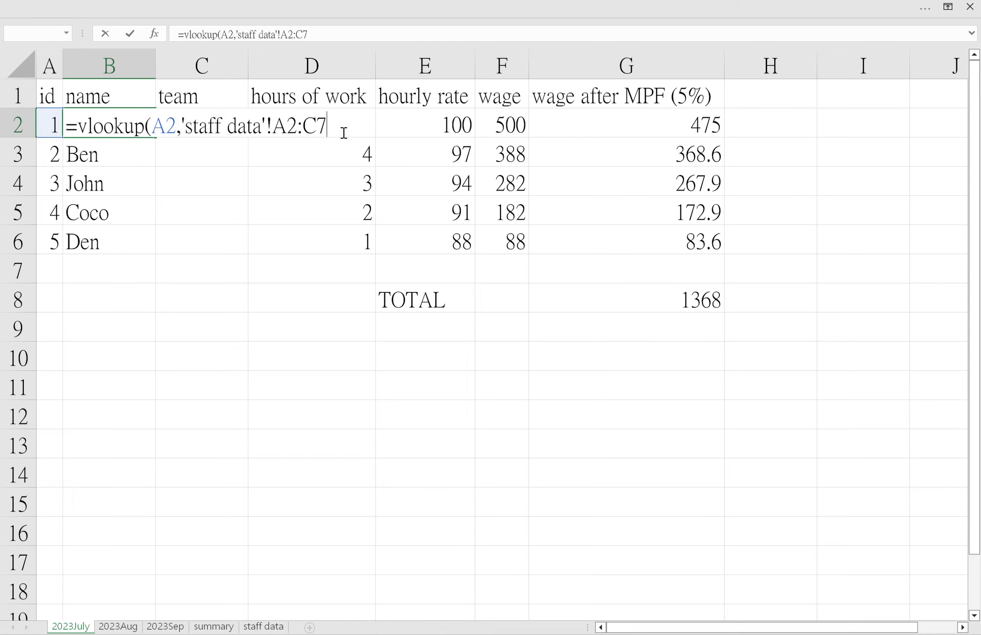
{"action": "type", "text": ","}
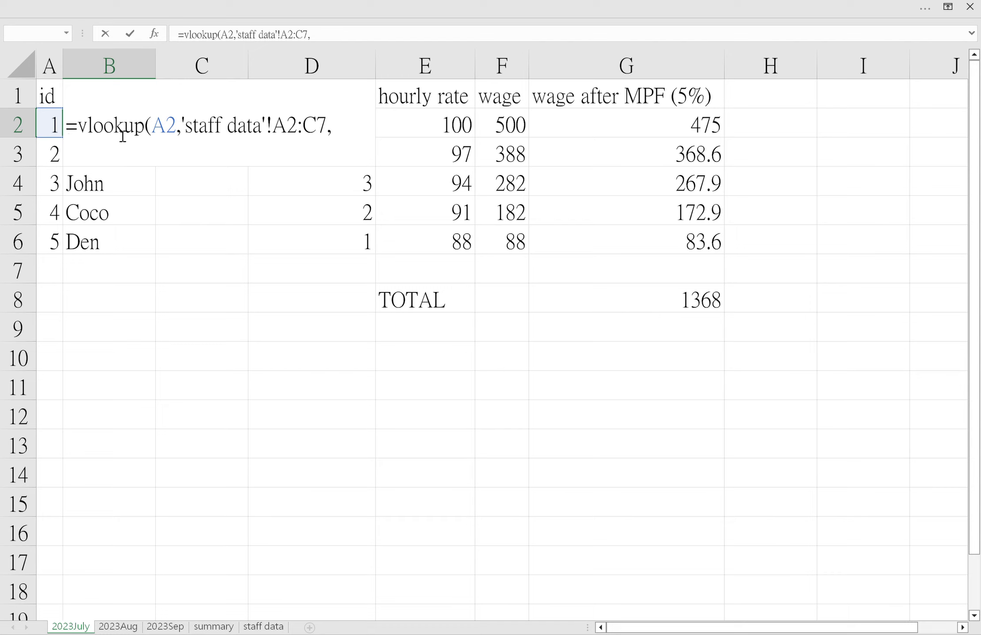
{"action": "type", "text": "2,"}
{"action": "type", "text": "0"}
{"action": "type", "text": ")"}
{"action": "key", "text": "Return"}
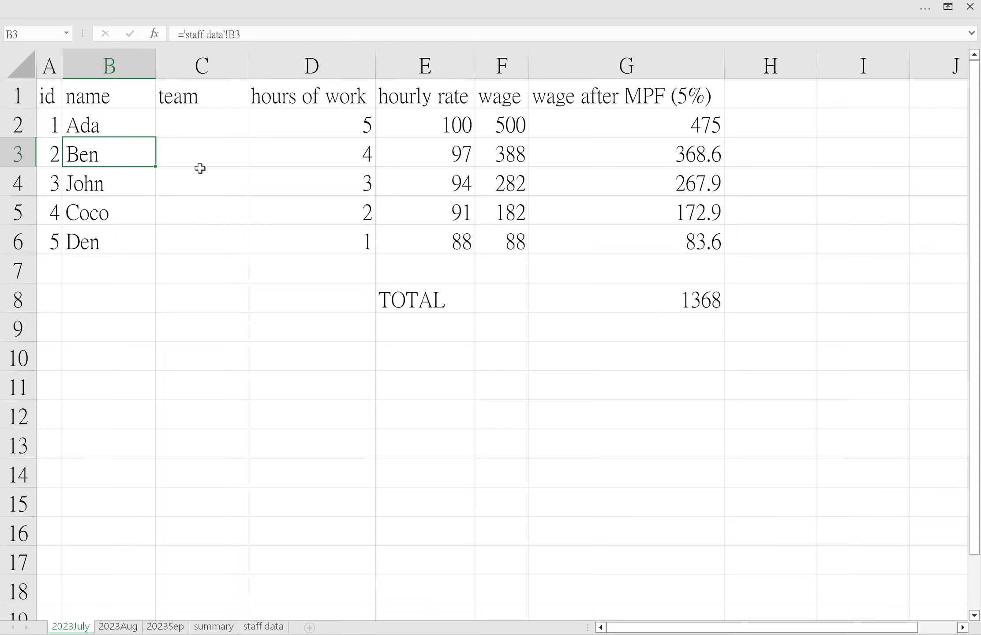
Step: Fill the VLOOKUP formula from B2 down to B6 and inspect the copied formula in B3
{"action": "left_click", "coordinate": [126, 135]}
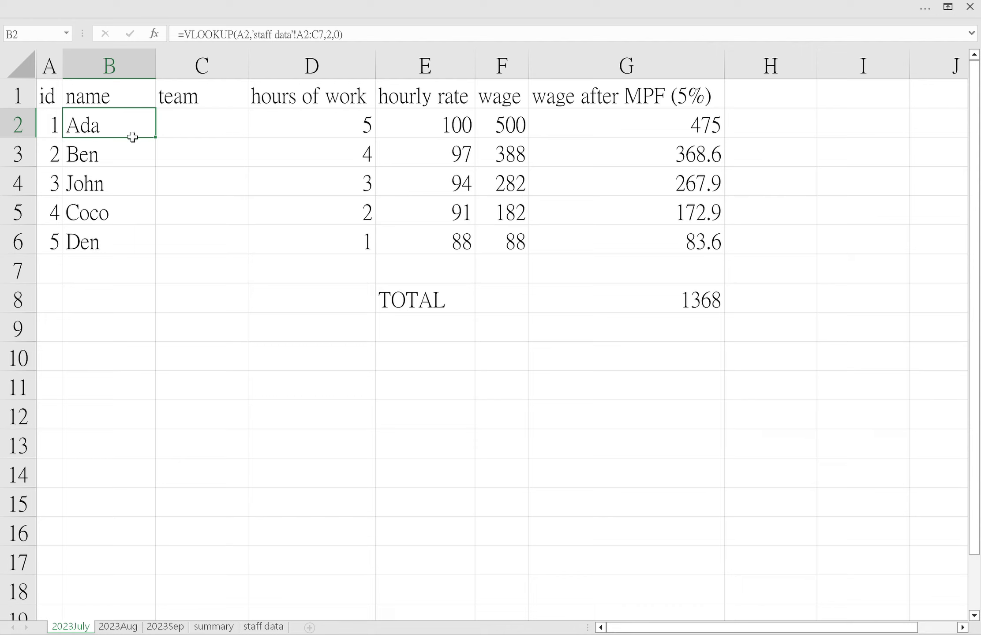
{"action": "double_click", "coordinate": [160, 142]}
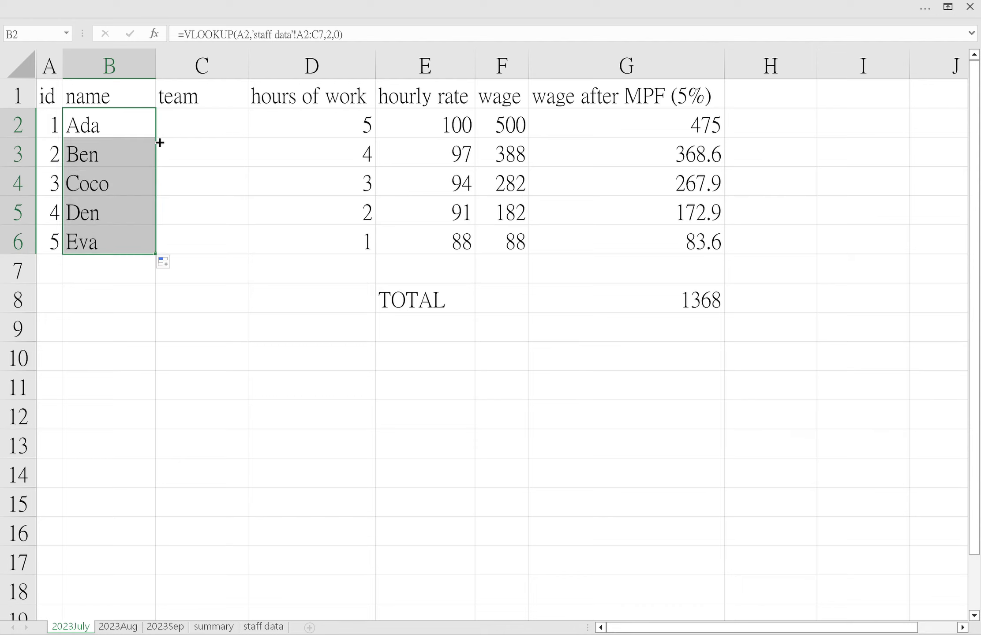
{"action": "left_click", "coordinate": [125, 152]}
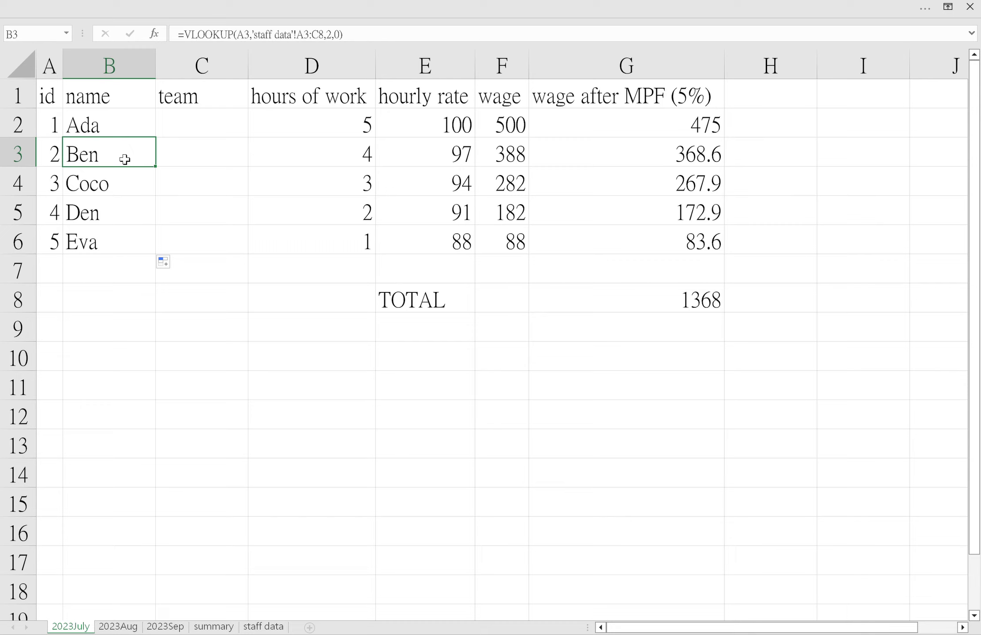
Step: Examine the lookup ranges in the B2 and B3 formulas and trace each one on the staff data sheet
{"action": "left_click", "coordinate": [108, 127]}
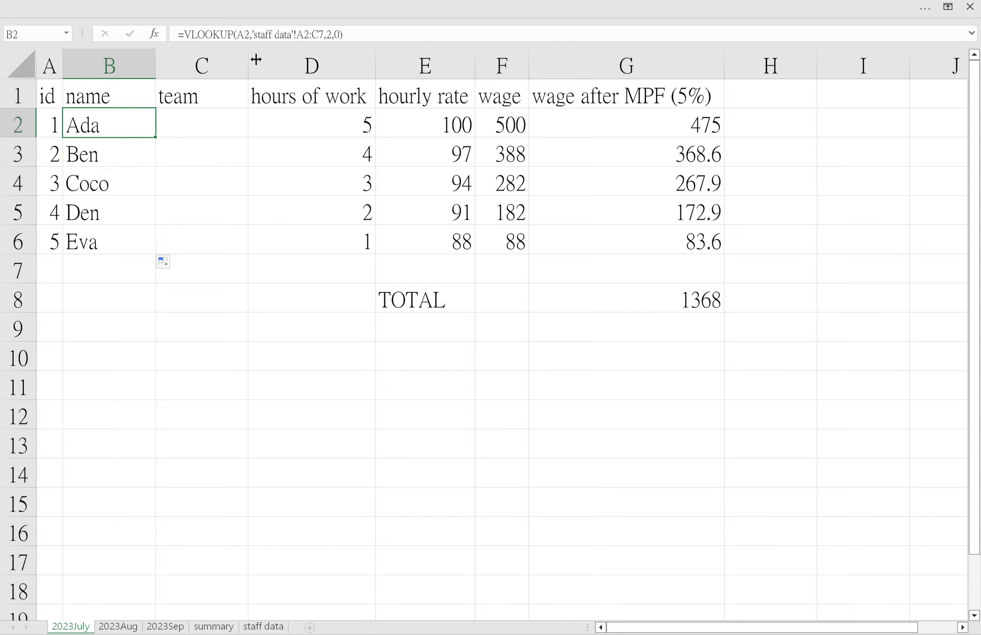
{"action": "left_click", "coordinate": [299, 42]}
{"action": "left_click_drag", "start_coordinate": [297, 43], "coordinate": [330, 46]}
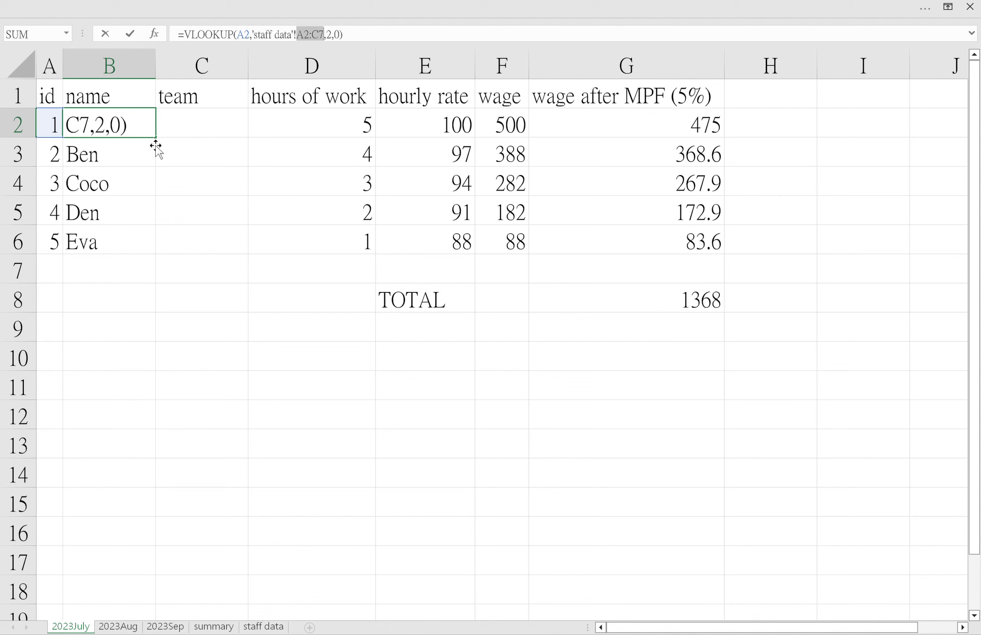
{"action": "key", "text": "Escape"}
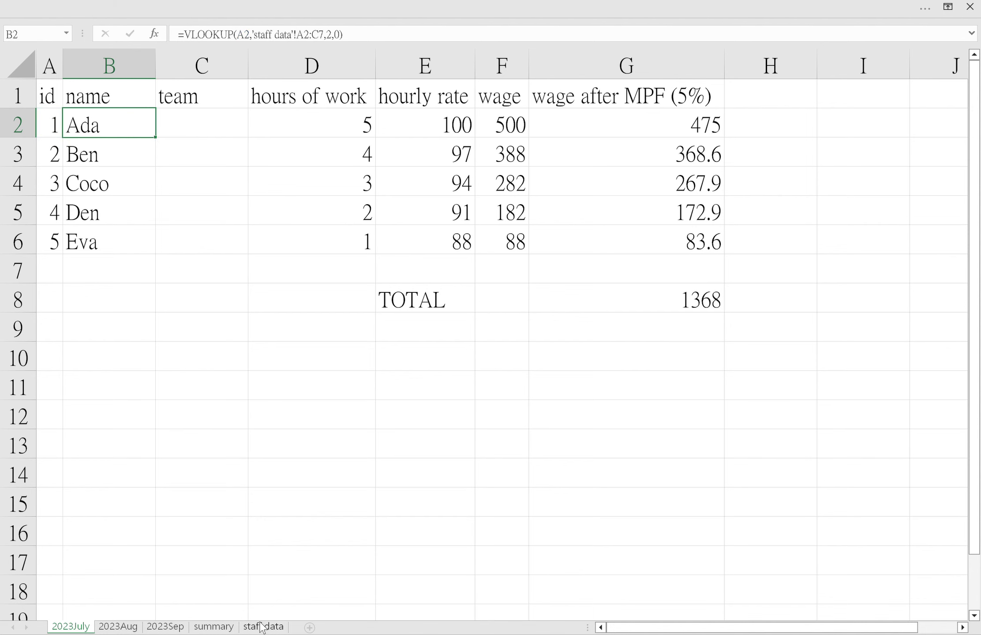
{"action": "left_click", "coordinate": [263, 626]}
{"action": "left_click_drag", "start_coordinate": [26, 84], "coordinate": [96, 163]}
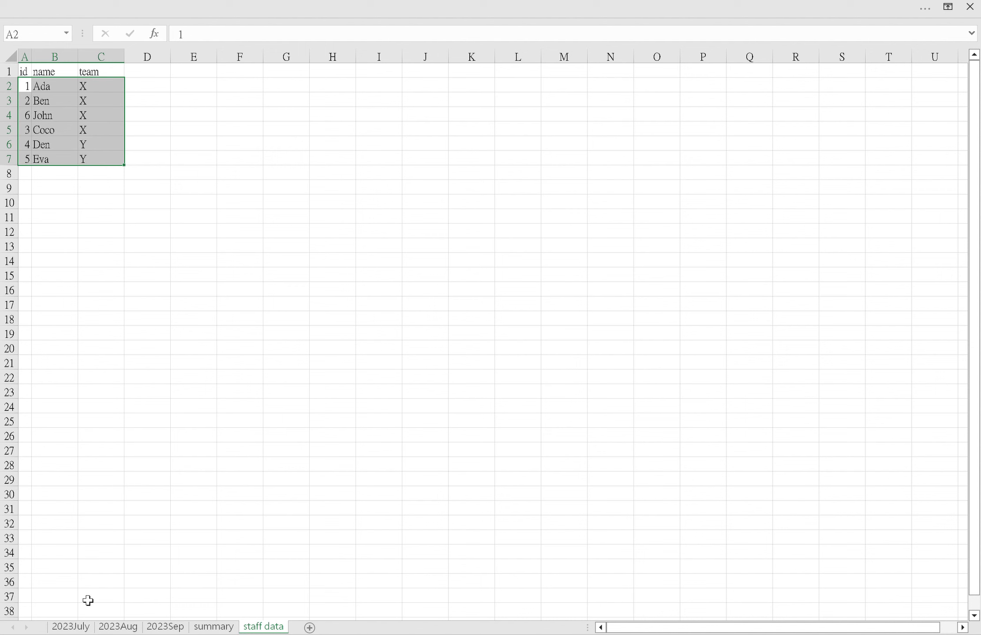
{"action": "left_click", "coordinate": [73, 627]}
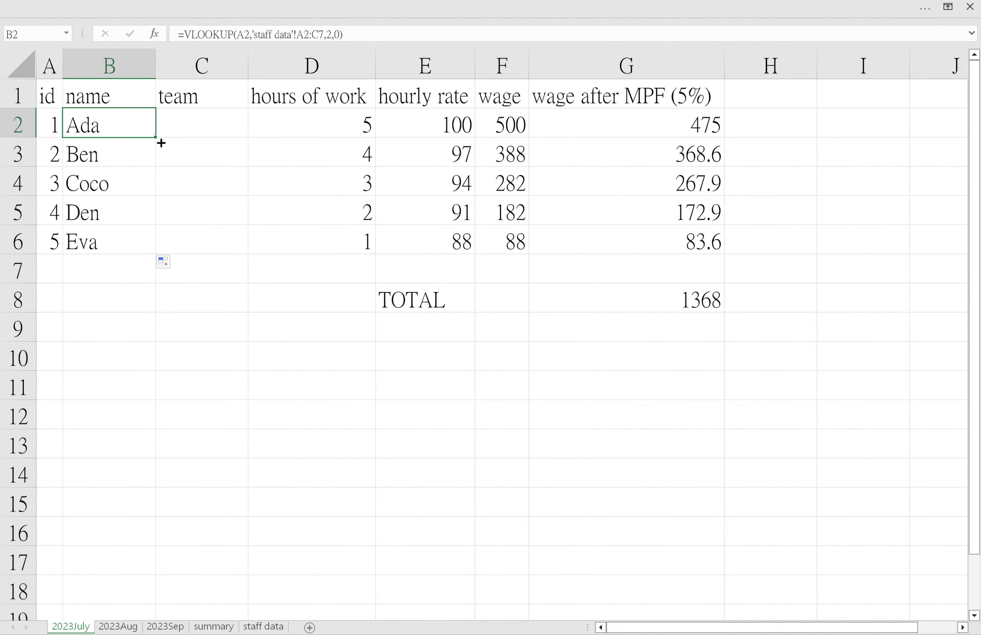
{"action": "left_click", "coordinate": [146, 152]}
{"action": "left_click_drag", "start_coordinate": [296, 35], "coordinate": [325, 34]}
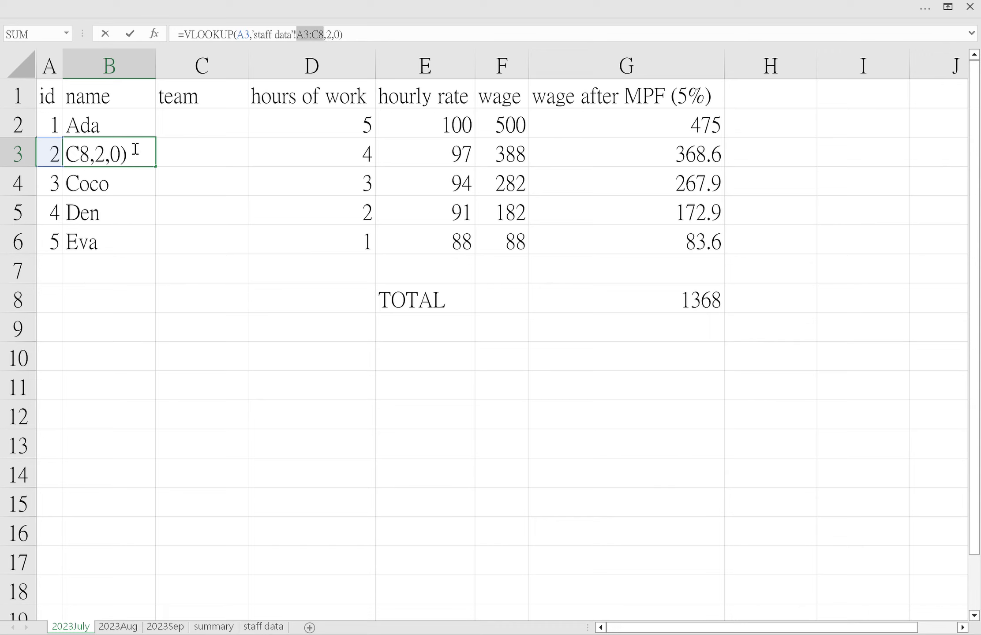
{"action": "key", "text": "ctrl+Return"}
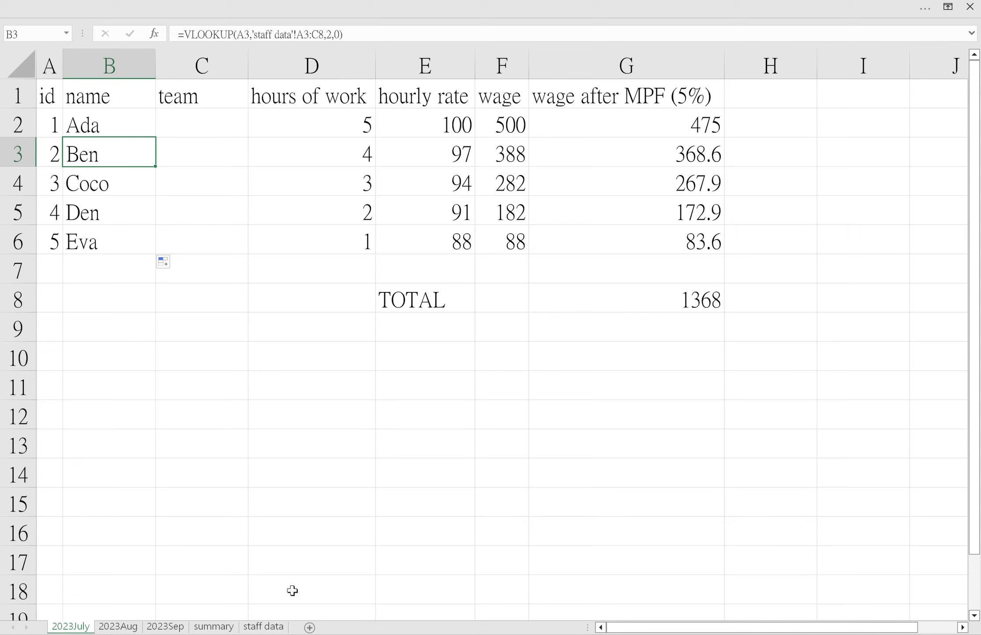
{"action": "left_click", "coordinate": [273, 627]}
{"action": "left_click_drag", "start_coordinate": [28, 102], "coordinate": [101, 166]}
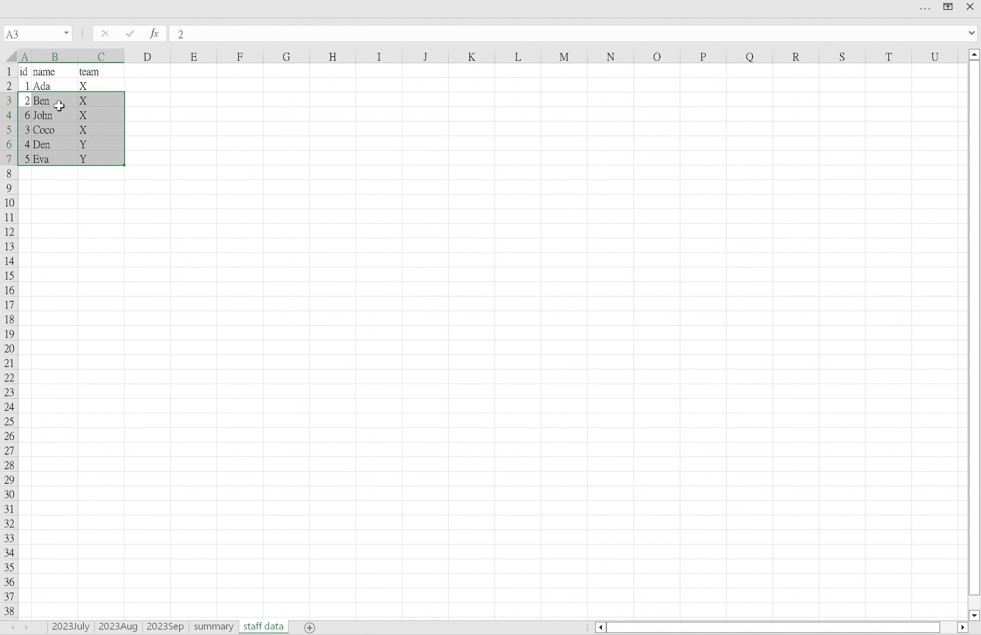
Step: Make the lookup range in the 2023July B2 formula absolute as $A$2:$C$7, refill it down to B6 and check B3
{"action": "left_click", "coordinate": [70, 627]}
{"action": "left_click", "coordinate": [109, 126]}
{"action": "left_click_drag", "start_coordinate": [297, 35], "coordinate": [325, 35]}
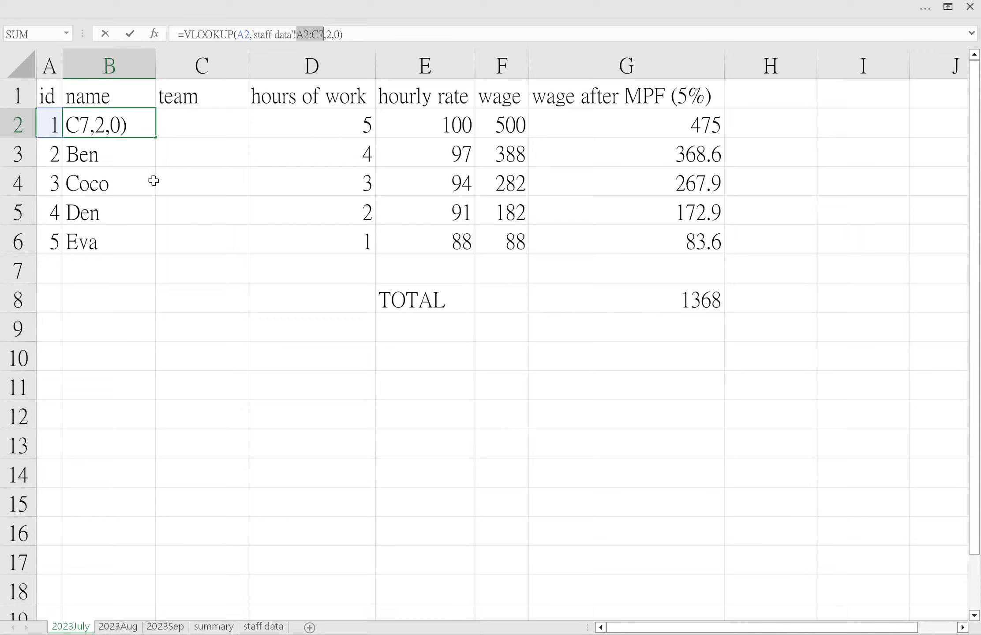
{"action": "key", "text": "F4"}
{"action": "key", "text": "ctrl+Return"}
{"action": "double_click", "coordinate": [156, 137]}
{"action": "left_click", "coordinate": [56, 162]}
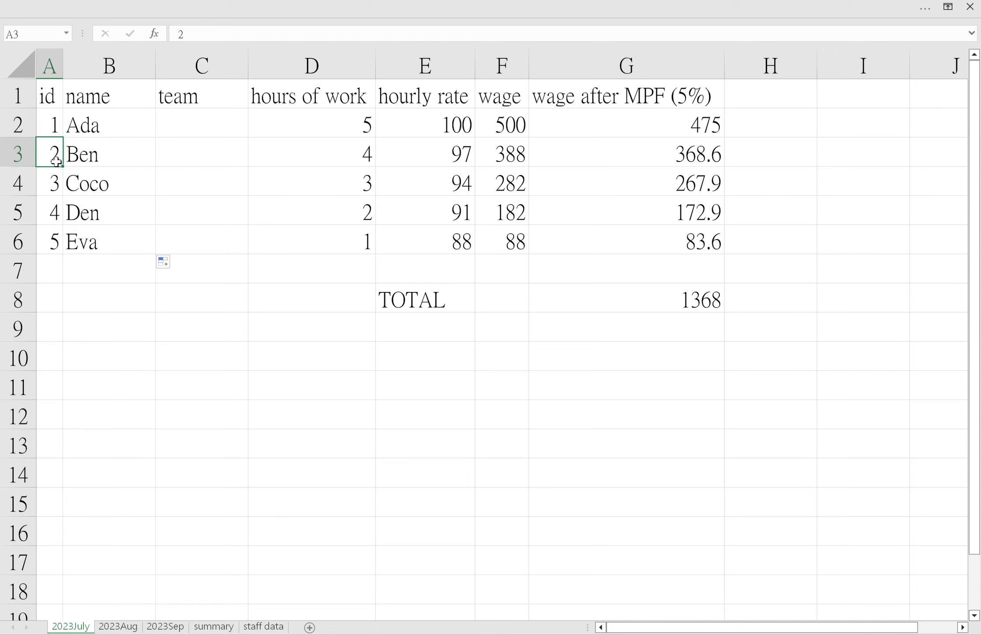
{"action": "left_click", "coordinate": [99, 161]}
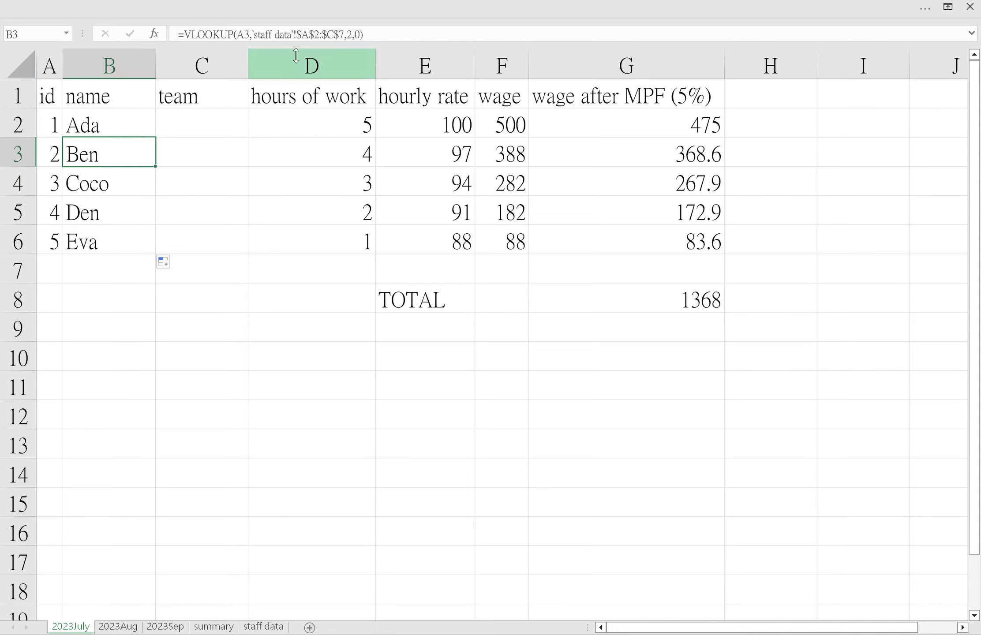
Step: Inspect the absolute lookup range in the B3 formula and check the copied formulas in B4 to B6
{"action": "left_click_drag", "start_coordinate": [301, 35], "coordinate": [350, 43]}
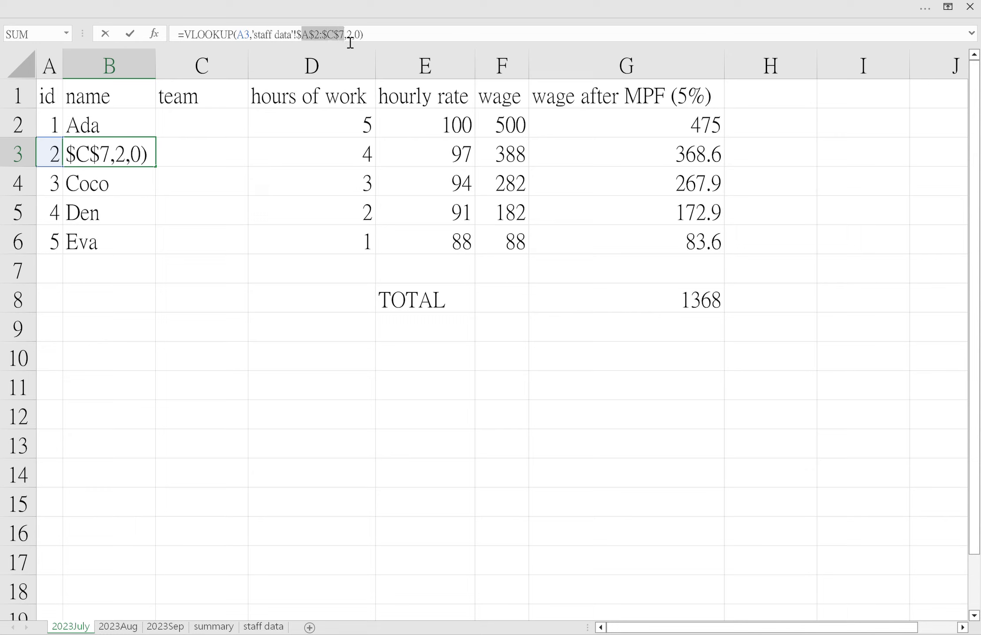
{"action": "key", "text": "Escape"}
{"action": "left_click", "coordinate": [110, 190]}
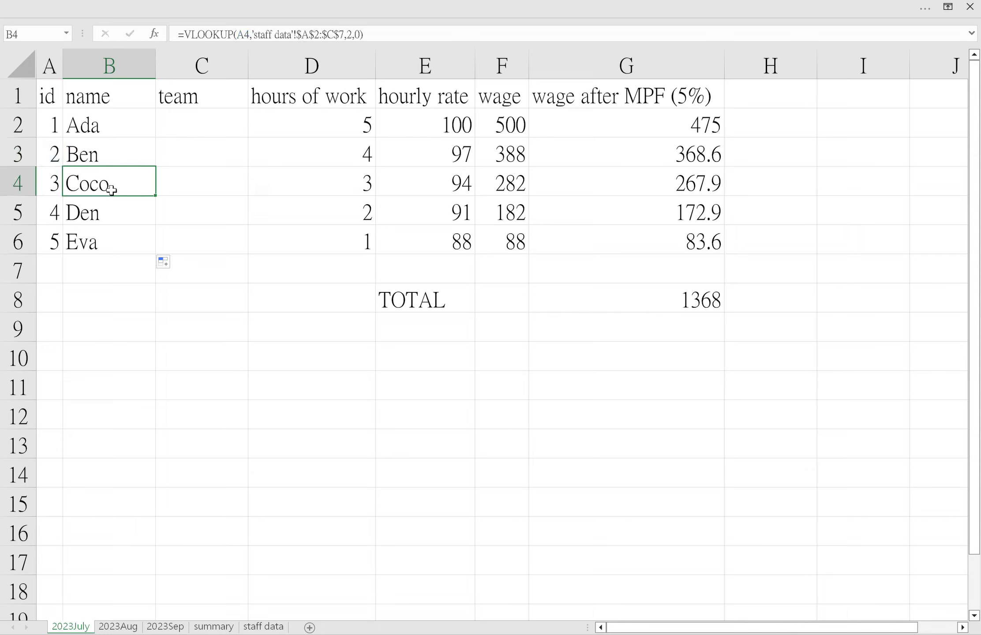
{"action": "left_click", "coordinate": [118, 211]}
{"action": "left_click", "coordinate": [120, 240]}
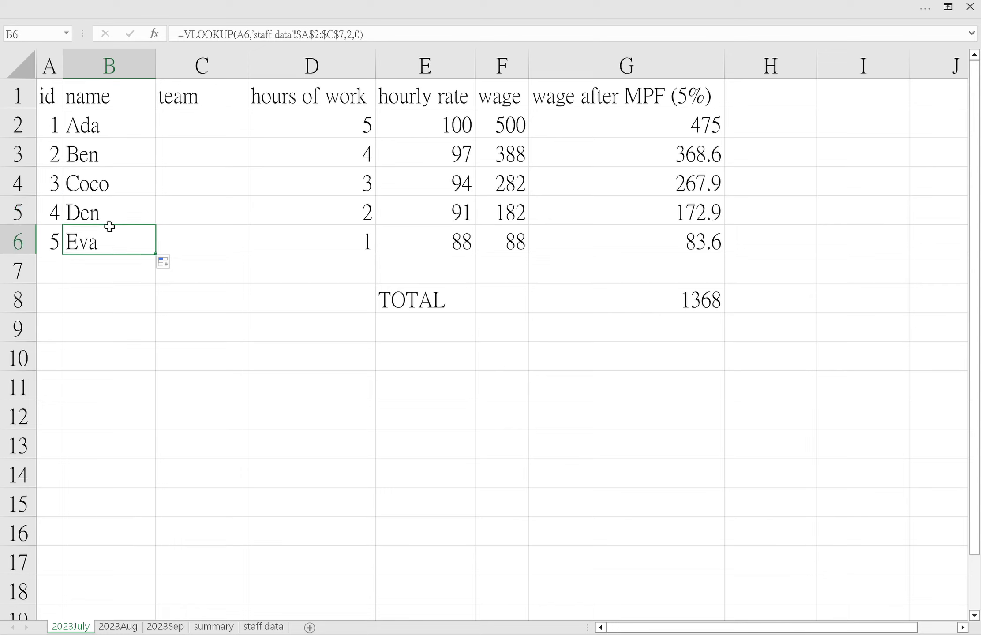
Step: Test the name lookup by setting the ids in A3 and A4 to 1, and undo both changes
{"action": "left_click", "coordinate": [55, 164]}
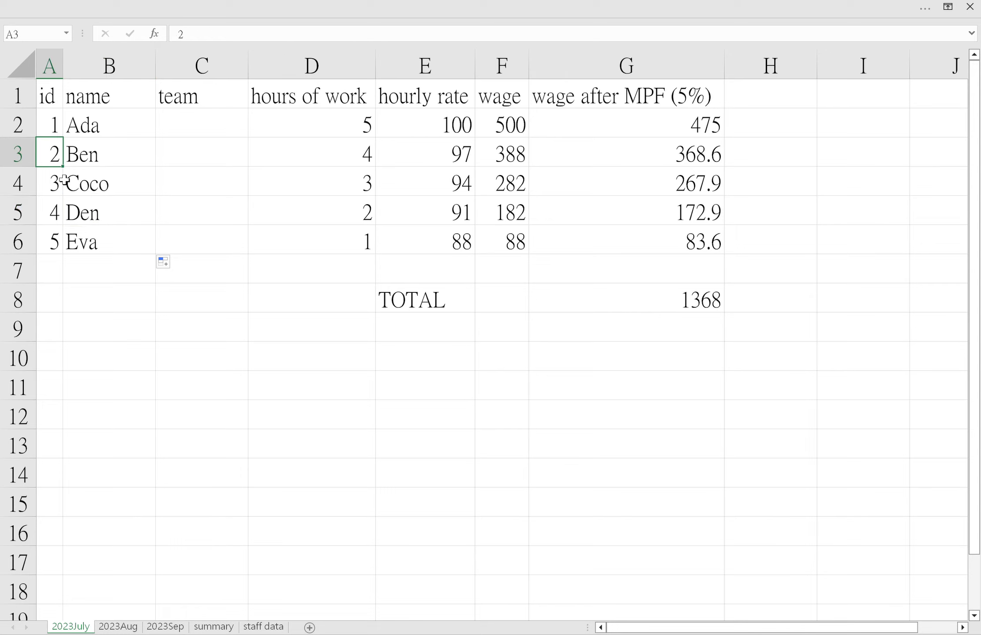
{"action": "type", "text": "1"}
{"action": "key", "text": "Return"}
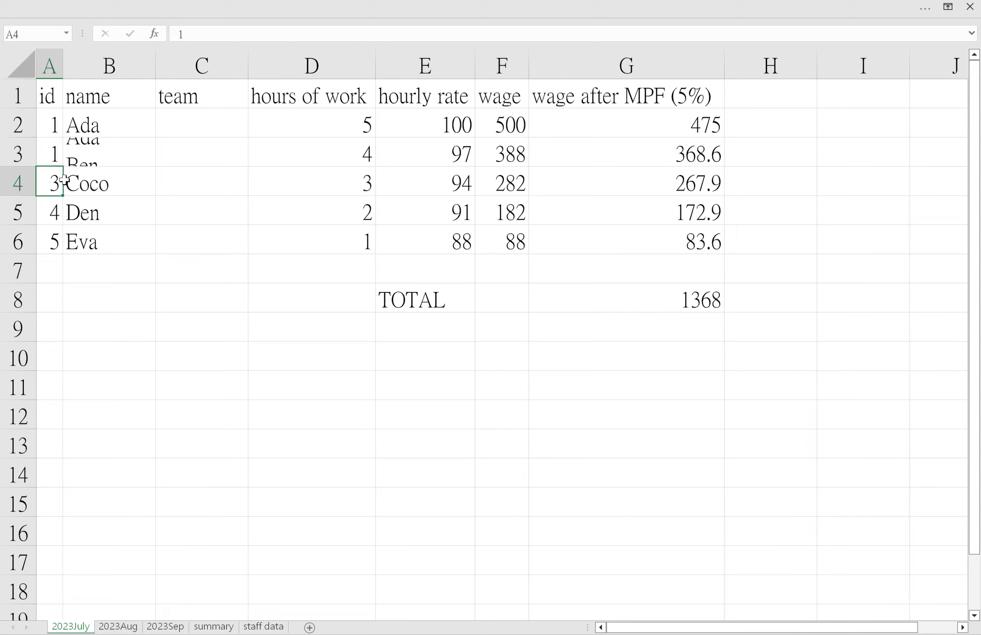
{"action": "type", "text": "1"}
{"action": "key", "text": "Return"}
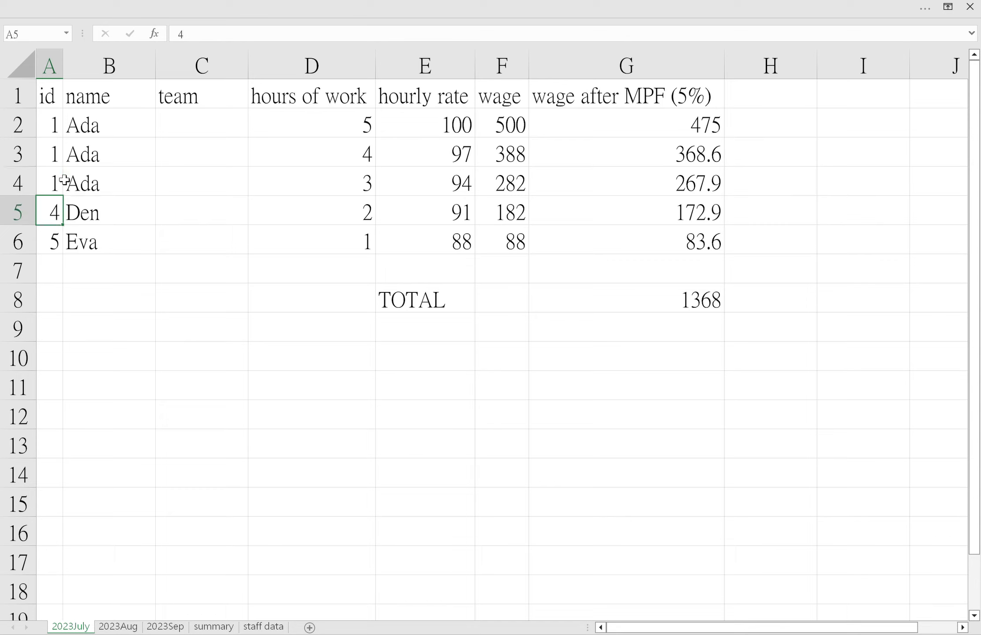
{"action": "key", "text": "ctrl+z"}
{"action": "key", "text": "ctrl+z"}
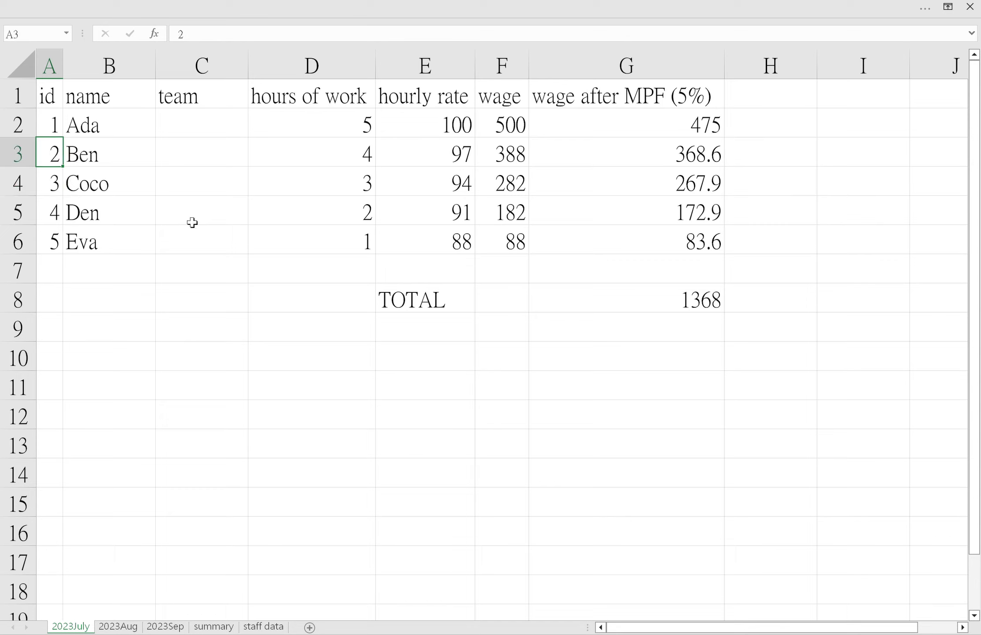
Step: Try to fill the VLOOKUP formula from B2 across into the team cell C2 and check the copied formula
{"action": "left_click", "coordinate": [131, 133]}
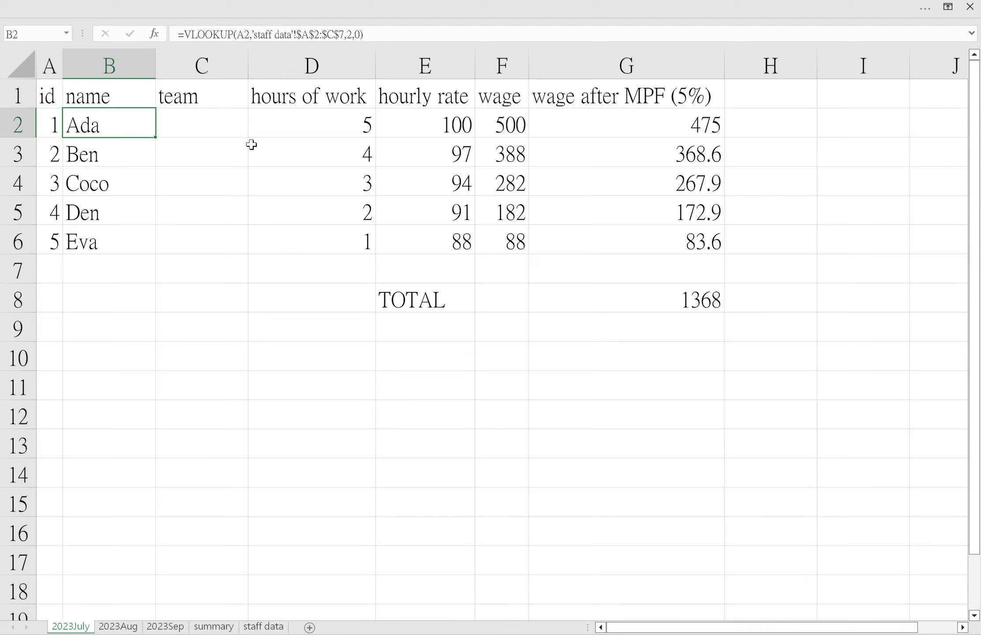
{"action": "left_click", "coordinate": [208, 127]}
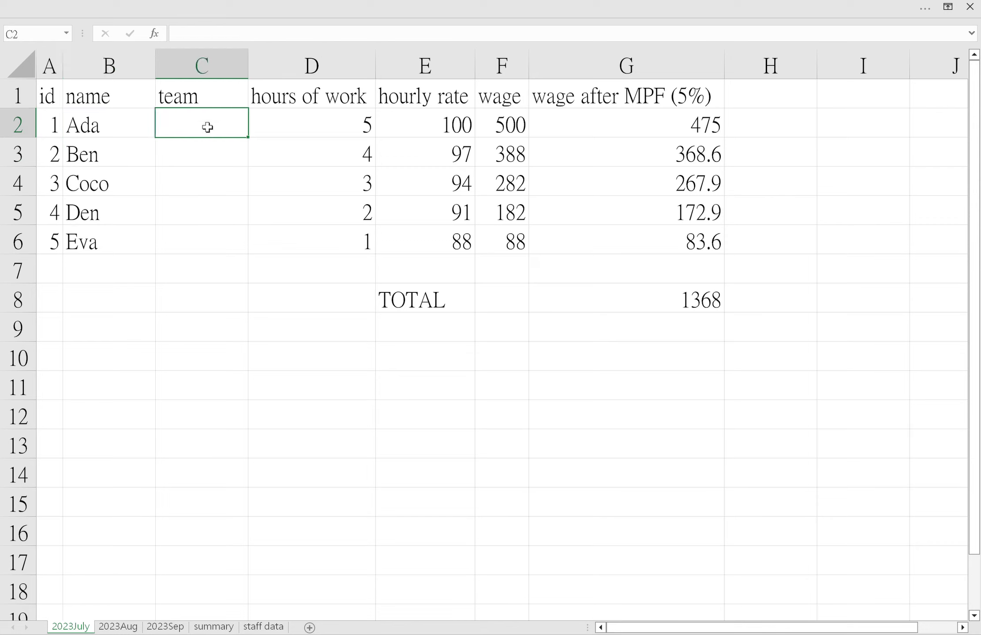
{"action": "left_click", "coordinate": [111, 136]}
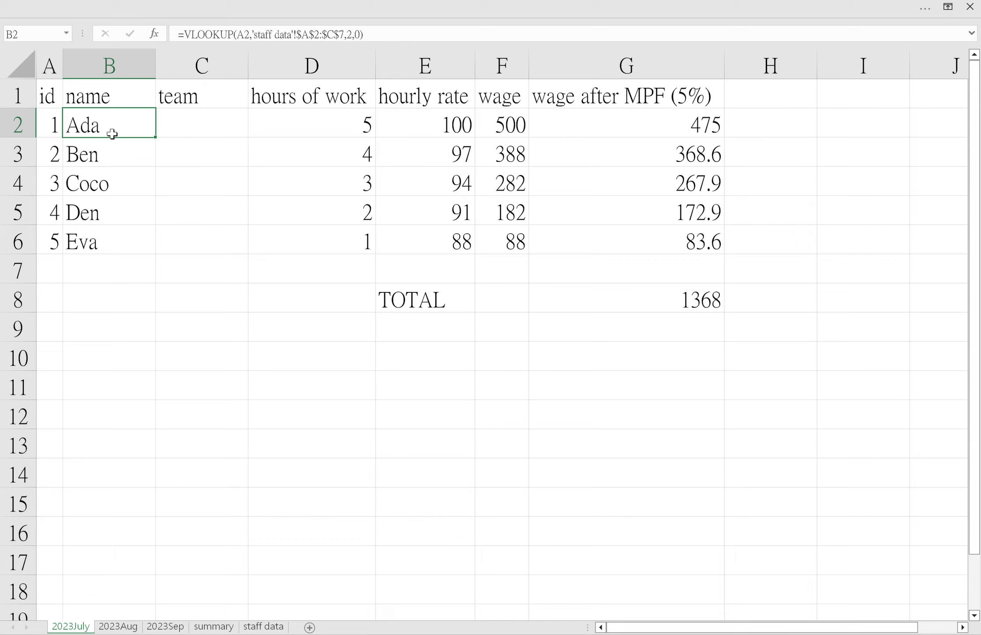
{"action": "key", "text": "ctrl+c"}
{"action": "left_click_drag", "start_coordinate": [160, 142], "coordinate": [221, 145]}
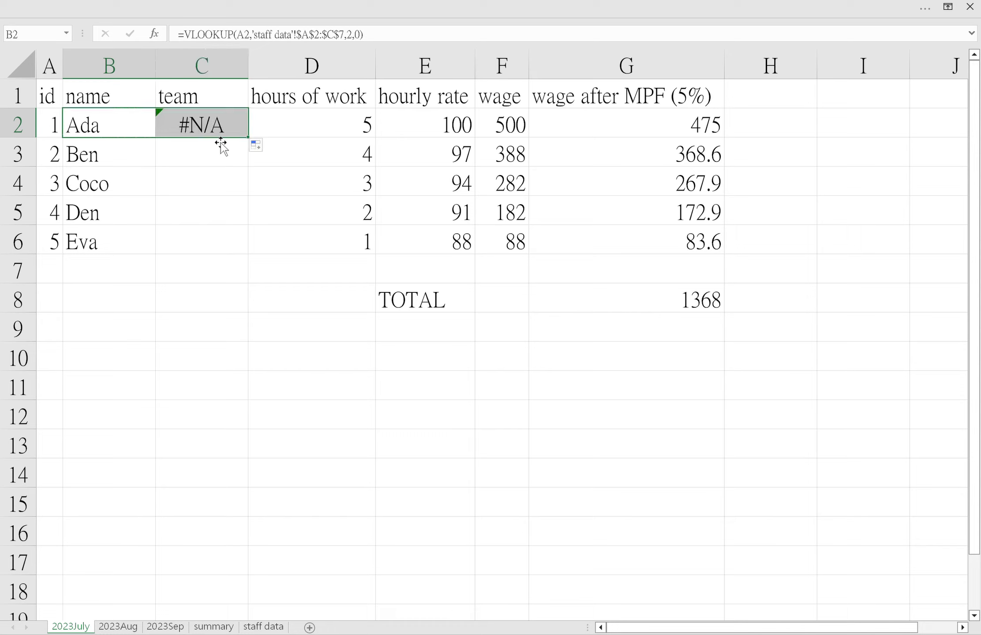
{"action": "left_click", "coordinate": [216, 129]}
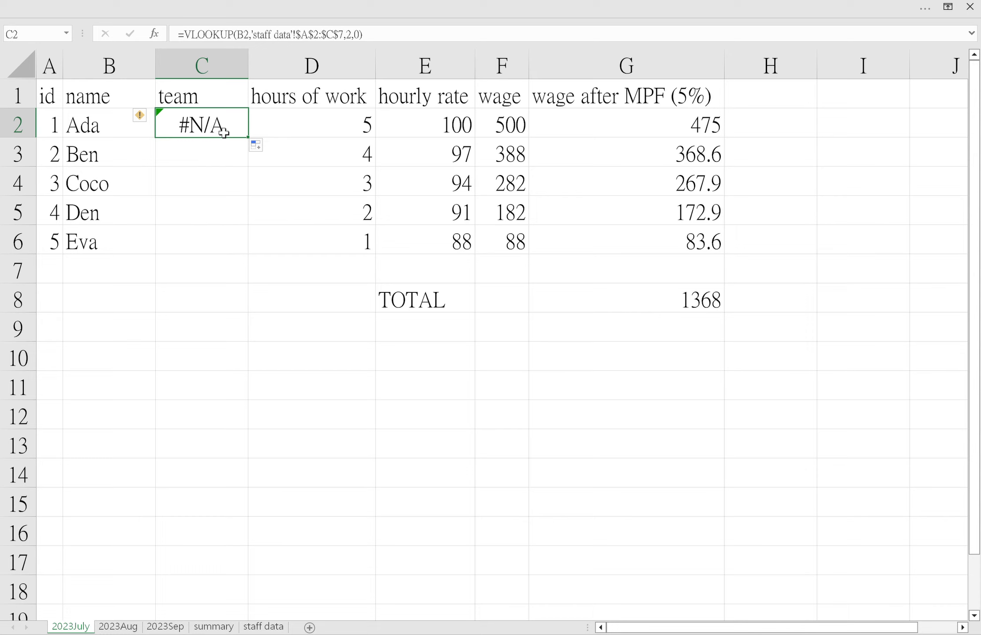
Step: Compare the lookup values in the B2 and C2 formulas and check them against the id column of the staff data sheet
{"action": "left_click", "coordinate": [90, 136]}
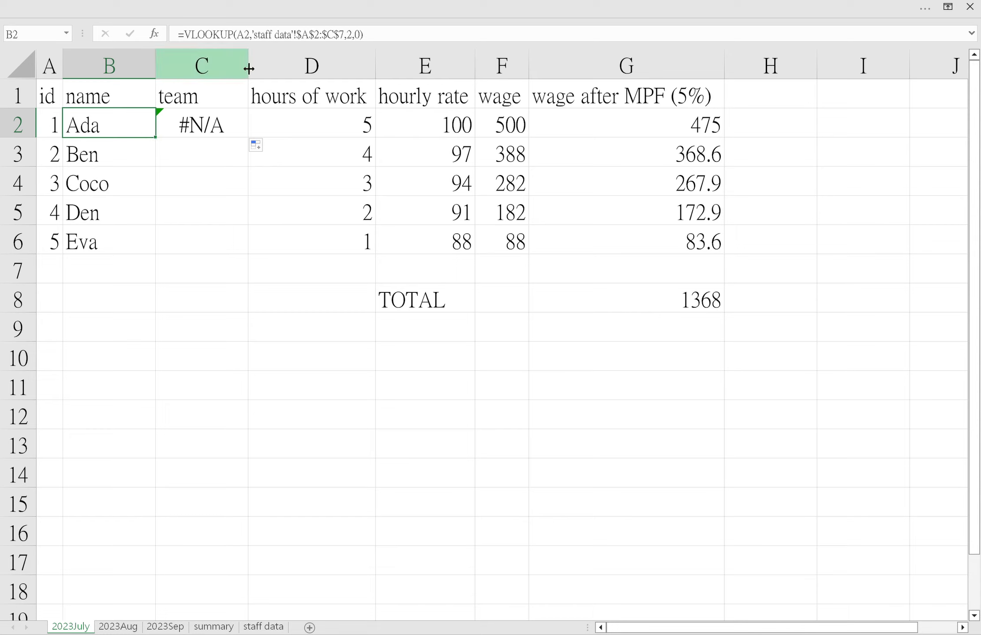
{"action": "double_click", "coordinate": [245, 36]}
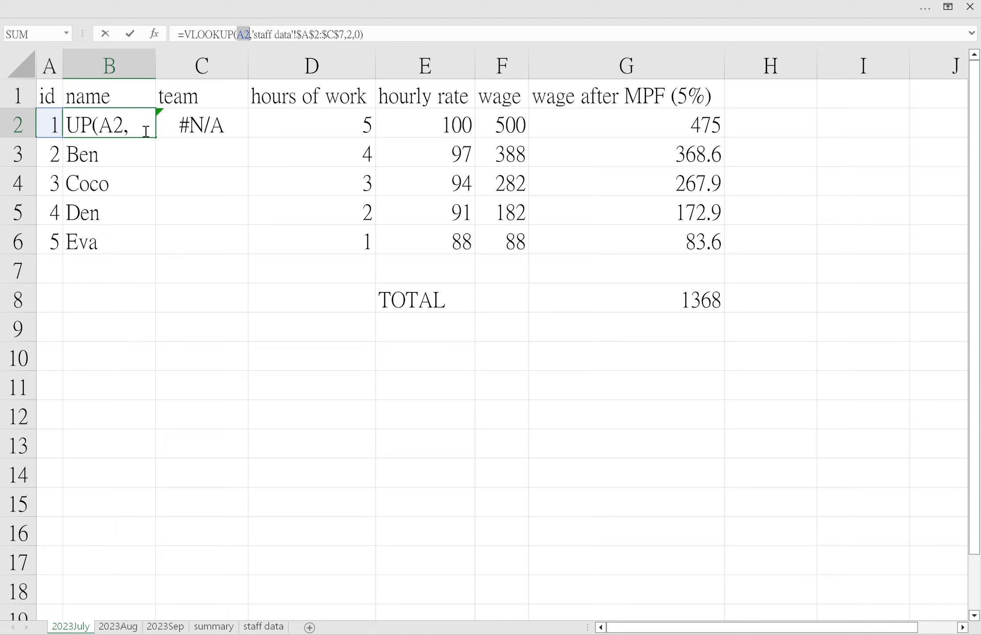
{"action": "key", "text": "Escape"}
{"action": "left_click", "coordinate": [180, 132]}
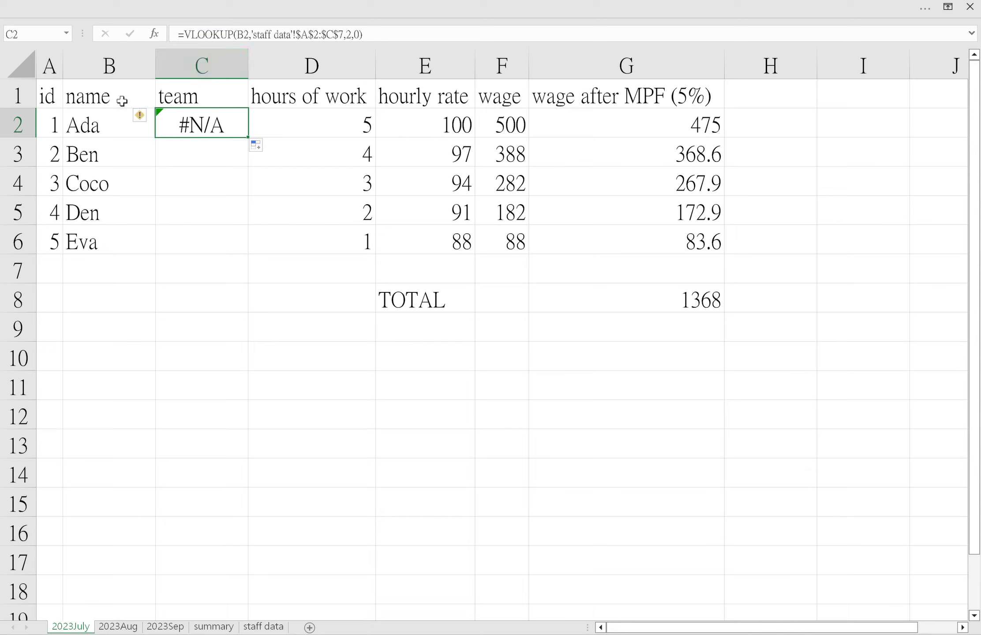
{"action": "left_click", "coordinate": [116, 127]}
{"action": "left_click", "coordinate": [198, 126]}
{"action": "left_click", "coordinate": [264, 627]}
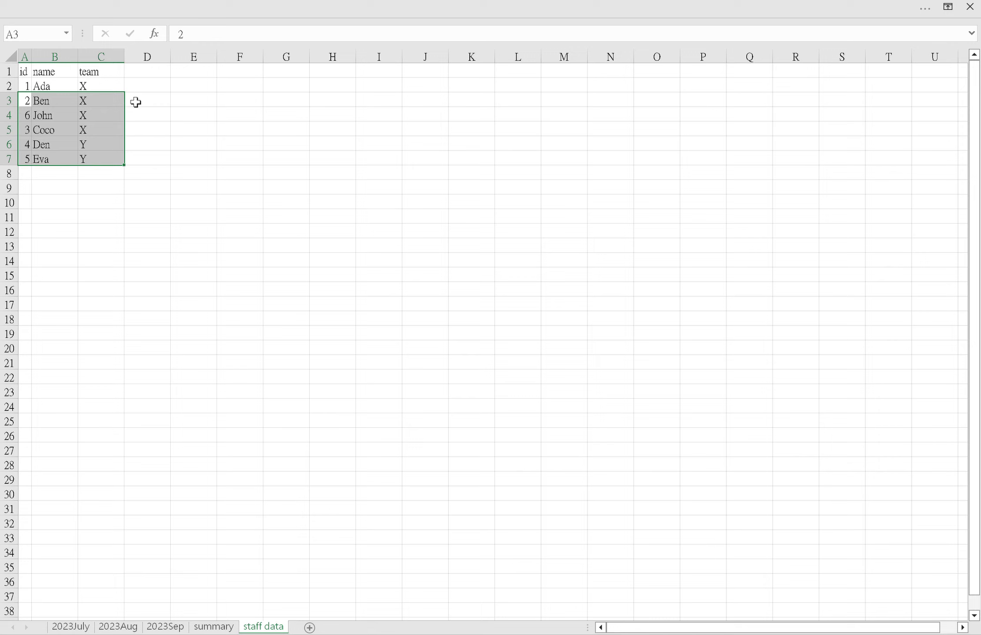
{"action": "left_click", "coordinate": [30, 85]}
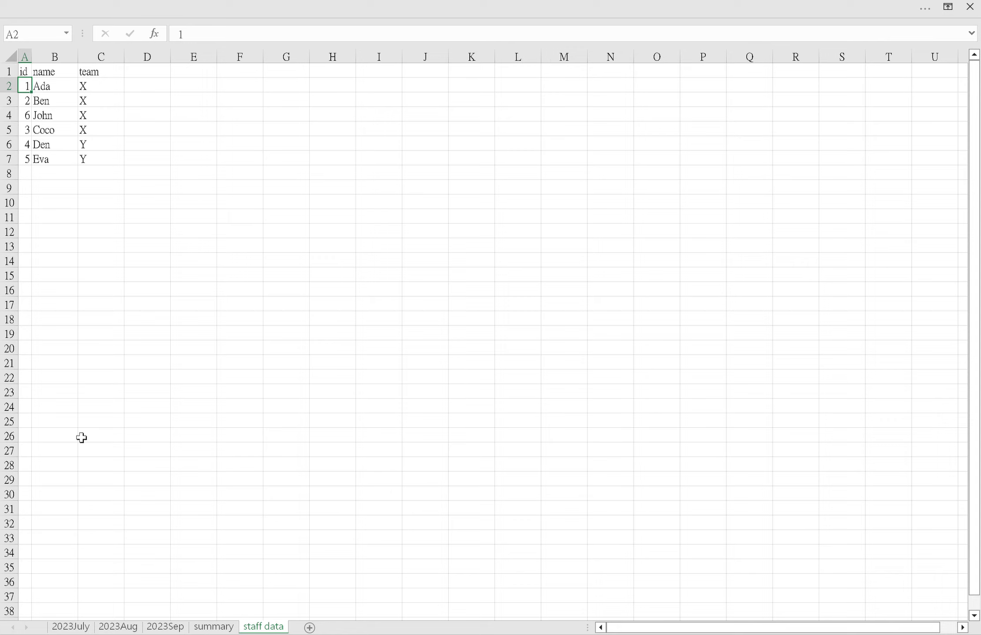
{"action": "left_click", "coordinate": [85, 628]}
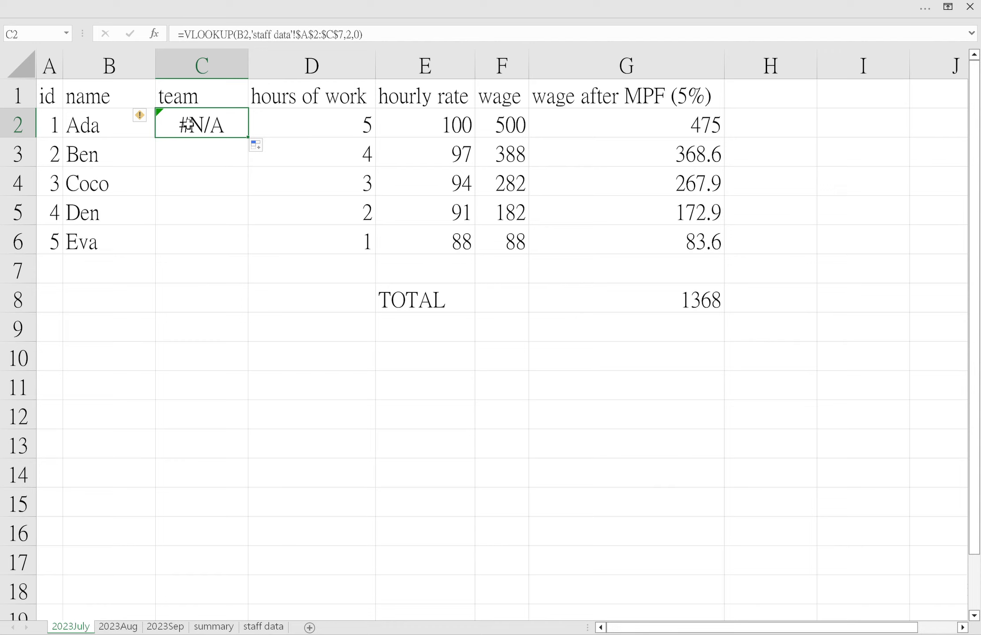
Step: Lock only the column of the lookup value in the 2023July B2 formula, making it $A2
{"action": "left_click", "coordinate": [104, 135]}
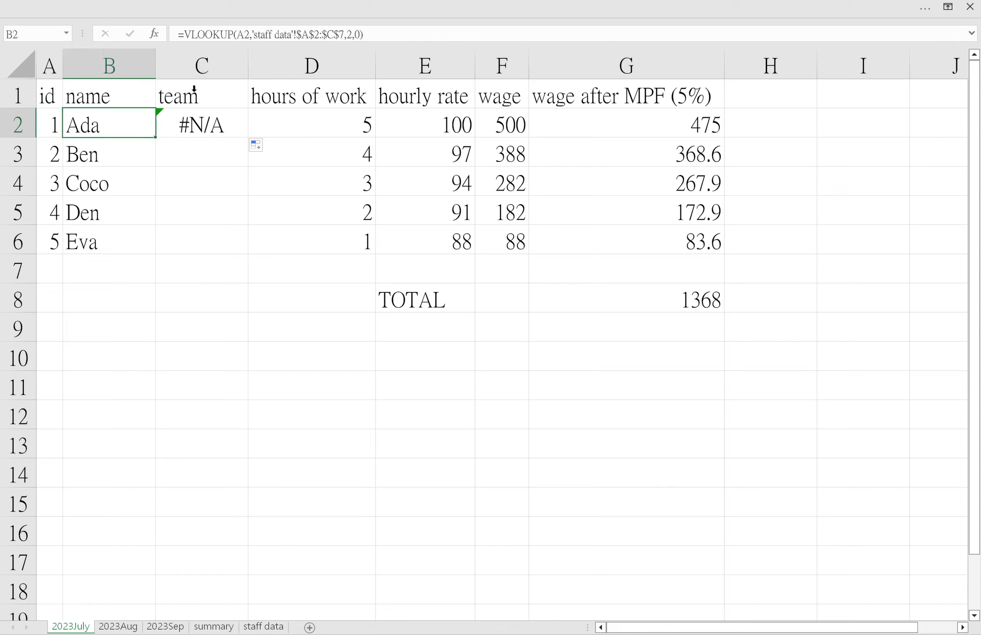
{"action": "left_click", "coordinate": [248, 36]}
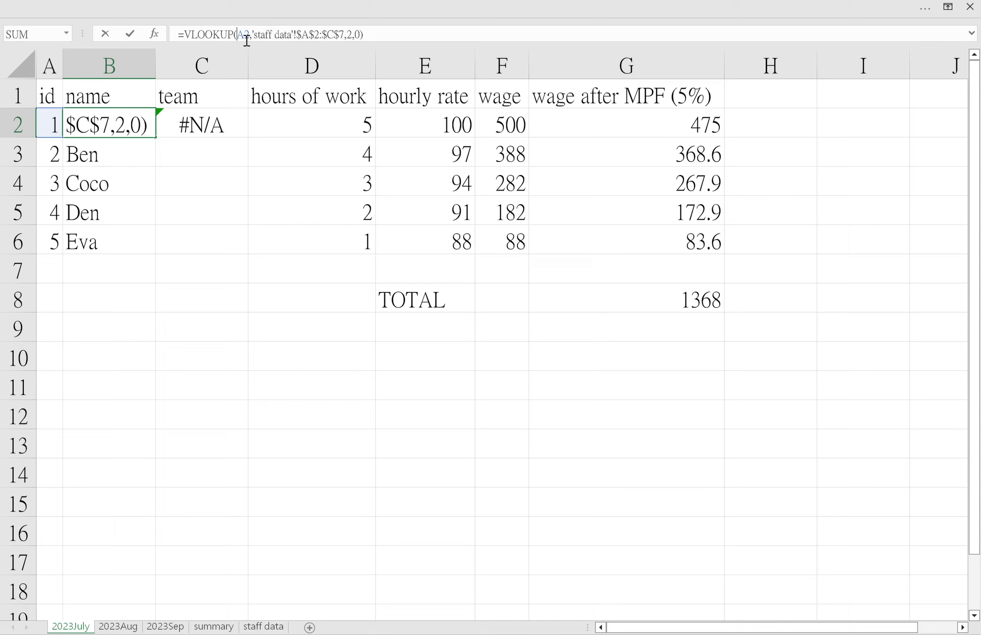
{"action": "key", "text": "F4"}
{"action": "key", "text": "F4"}
{"action": "key", "text": "F4"}
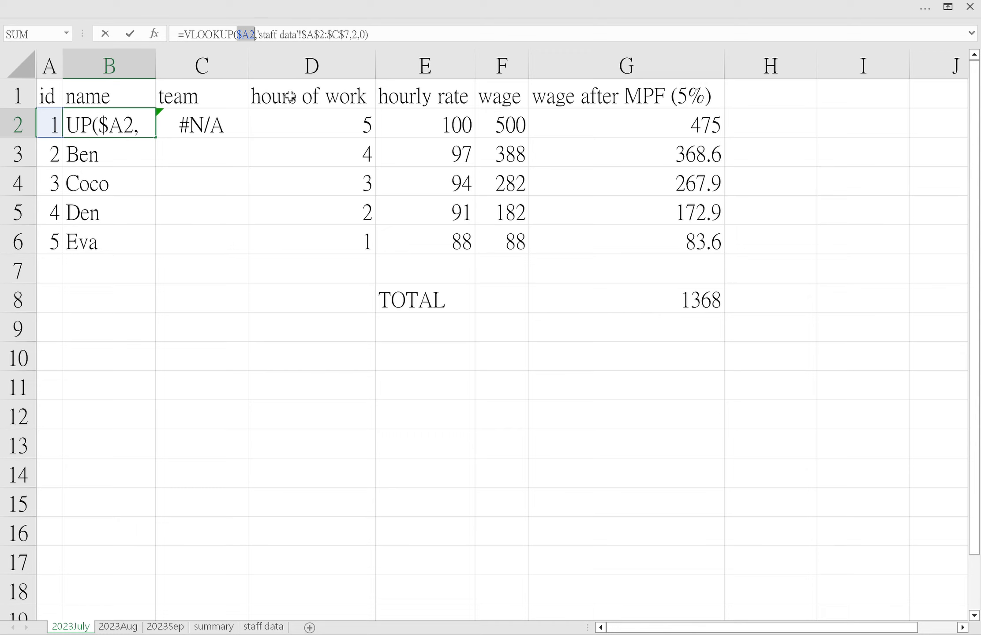
{"action": "left_click", "coordinate": [251, 38]}
{"action": "key", "text": "F4"}
{"action": "key", "text": "F4"}
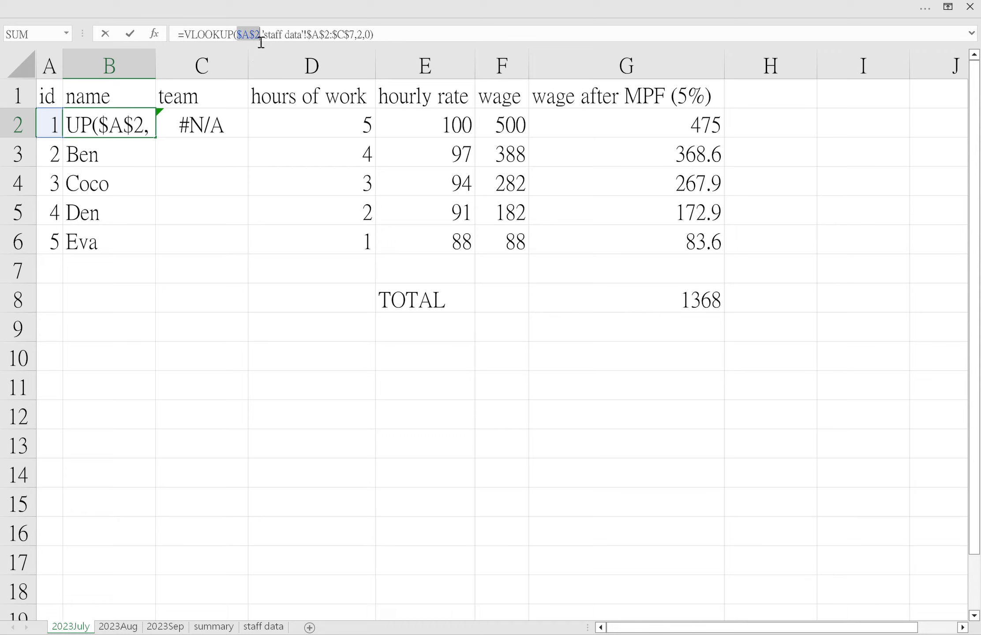
{"action": "key", "text": "F4"}
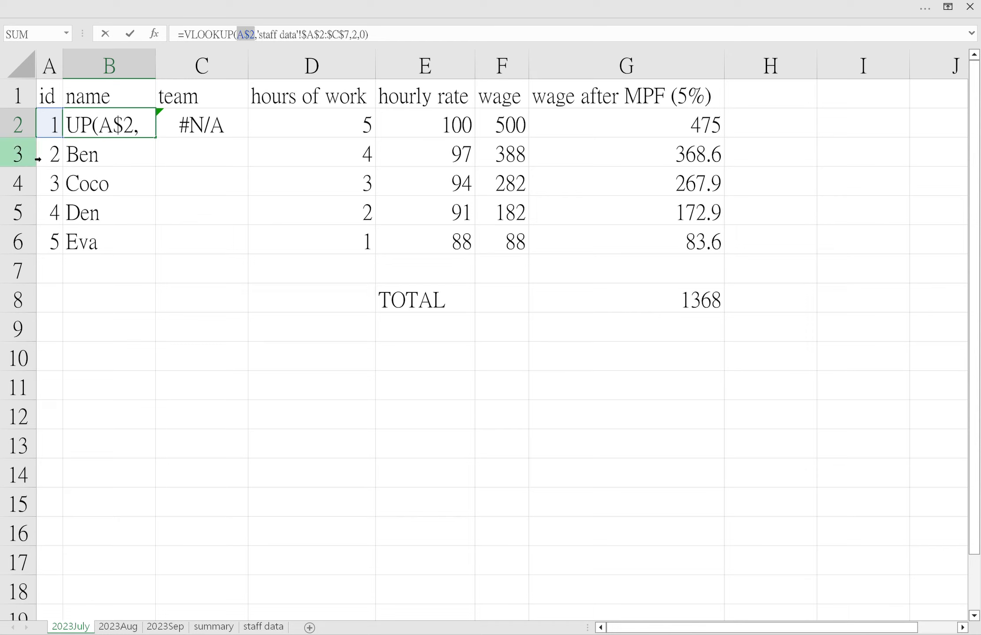
{"action": "key", "text": "F4"}
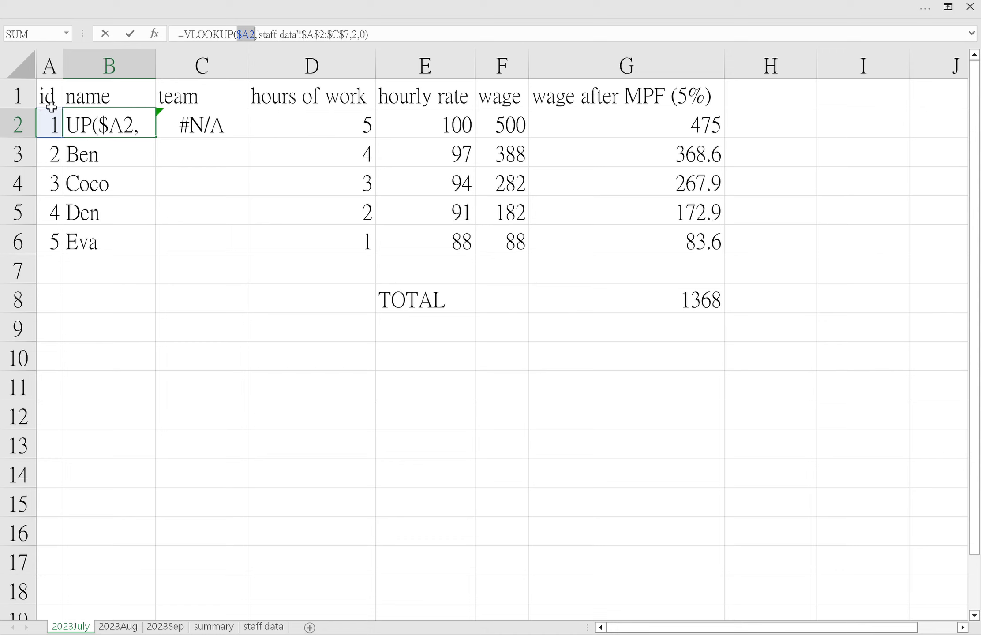
{"action": "key", "text": "Return"}
Step: Refill the B2 formula down to B6 and across into C2, and check the formula in C2
{"action": "left_click", "coordinate": [128, 124]}
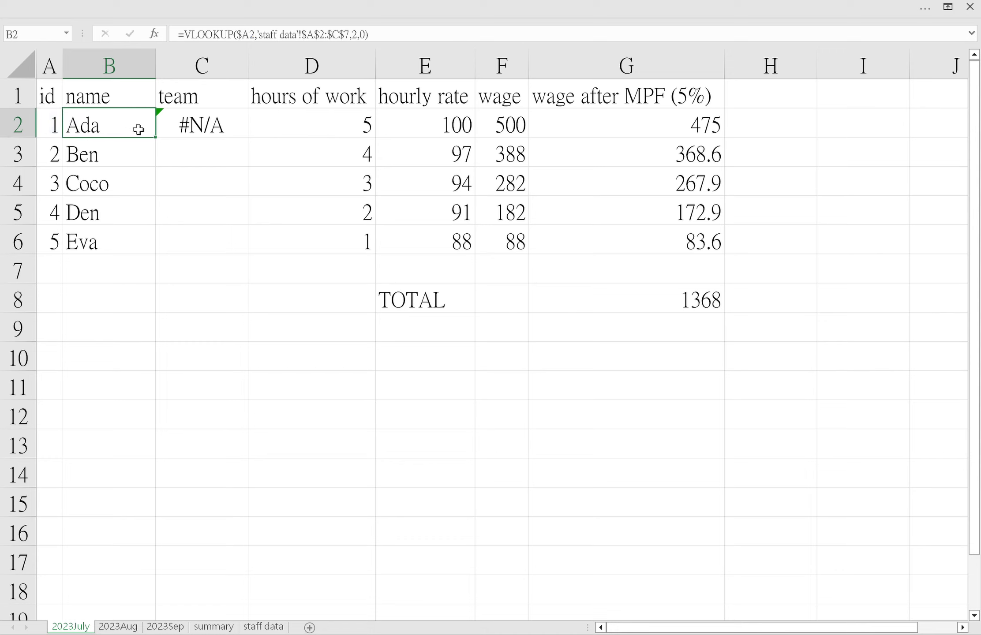
{"action": "double_click", "coordinate": [155, 137]}
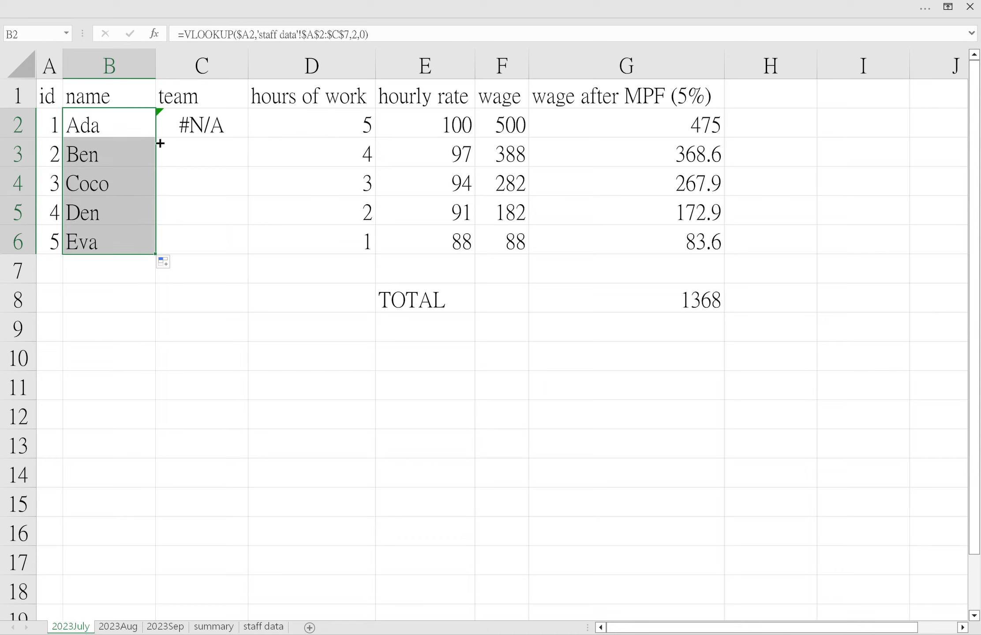
{"action": "left_click", "coordinate": [130, 136]}
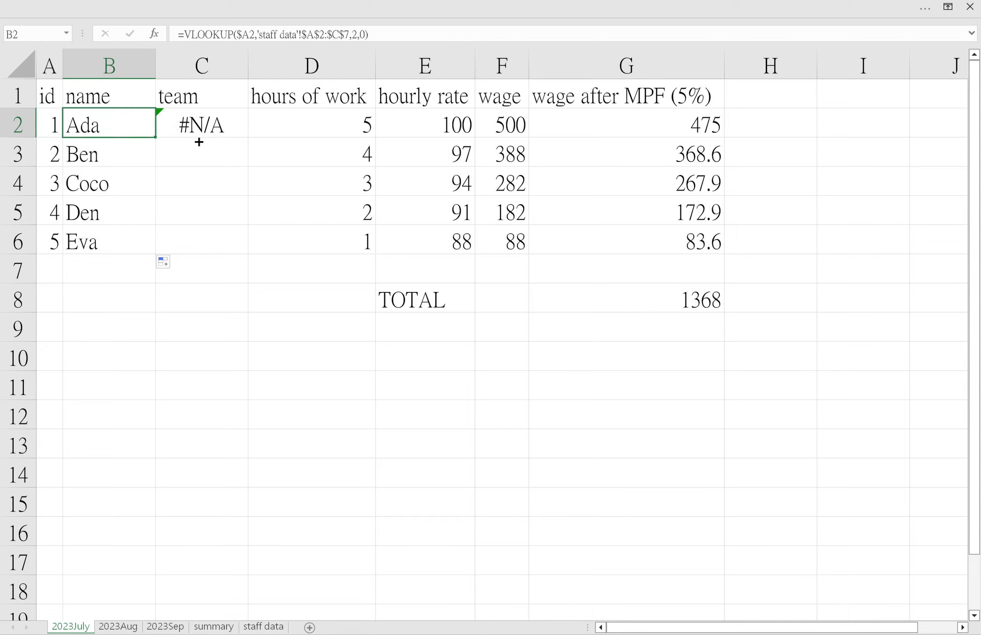
{"action": "left_click_drag", "start_coordinate": [199, 142], "coordinate": [223, 137]}
{"action": "left_click", "coordinate": [216, 134]}
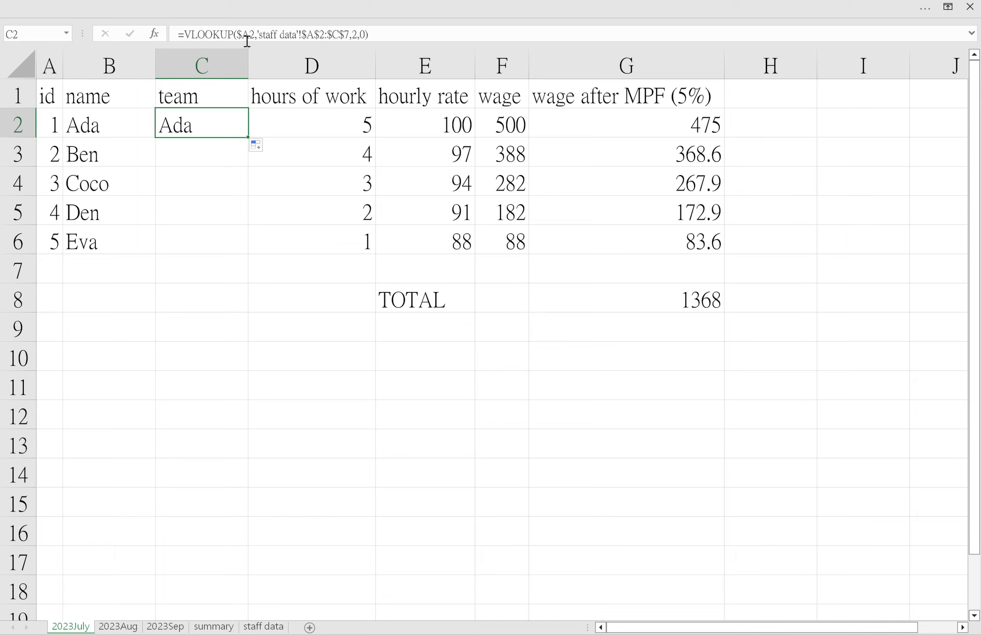
Step: Compare the formulas in B2 and C2, examining the column index argument of the VLOOKUP
{"action": "left_click", "coordinate": [124, 133]}
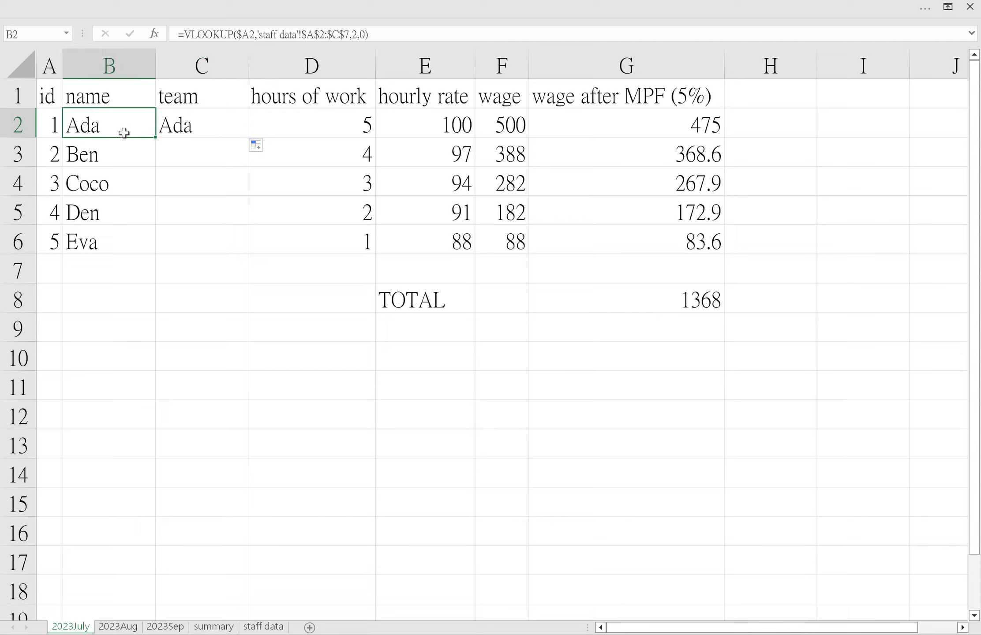
{"action": "left_click", "coordinate": [192, 129]}
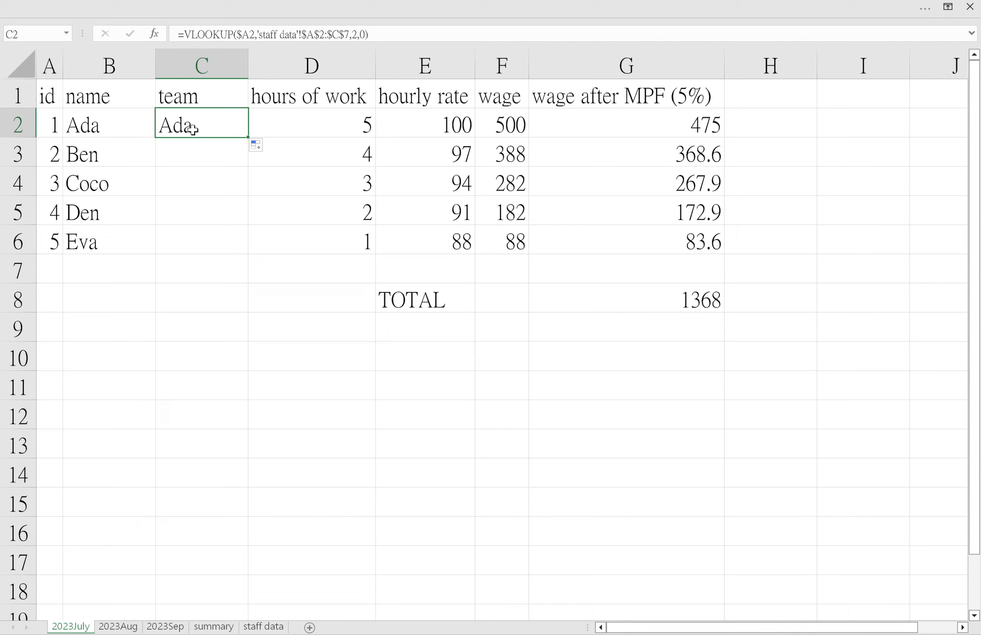
{"action": "left_click", "coordinate": [121, 133]}
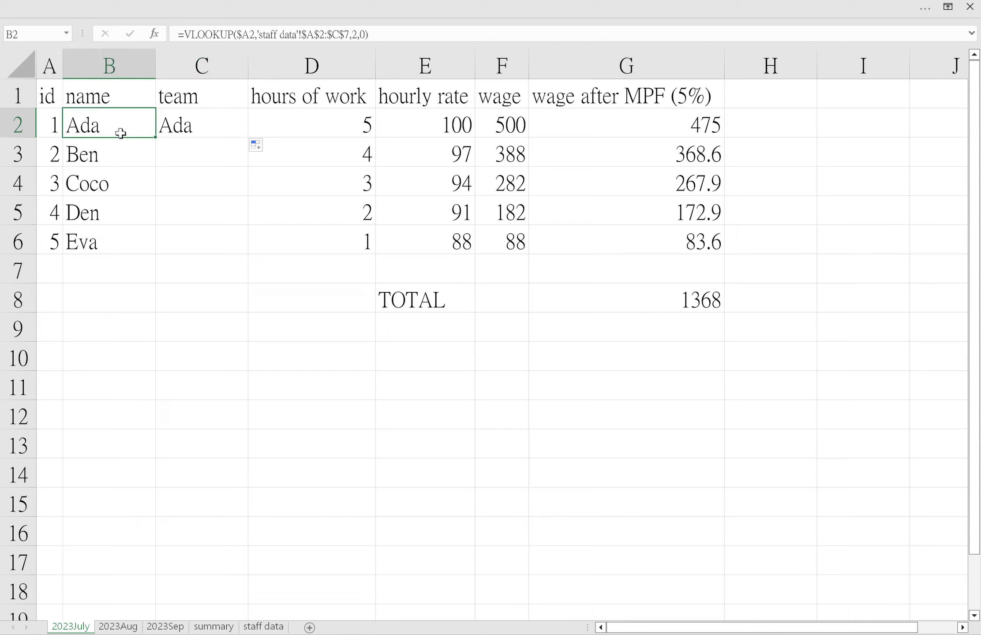
{"action": "left_click", "coordinate": [362, 44]}
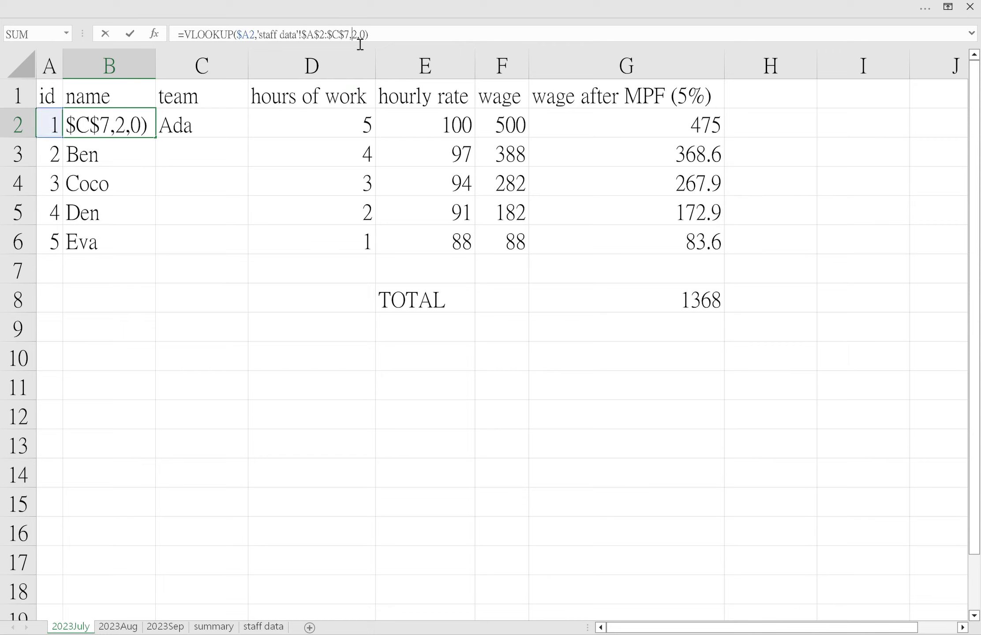
{"action": "left_click_drag", "start_coordinate": [353, 42], "coordinate": [364, 41]}
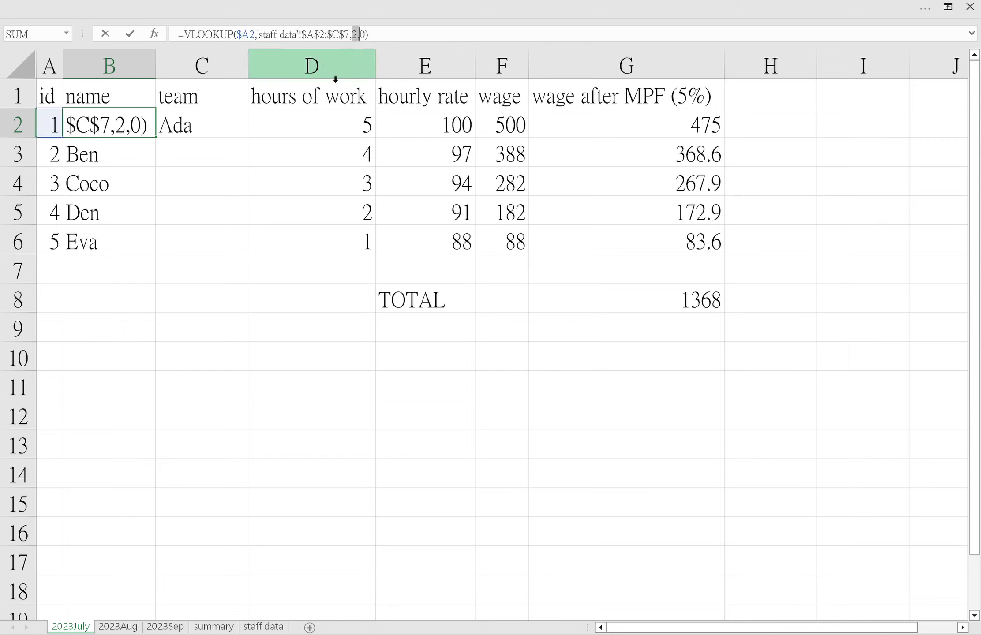
{"action": "key", "text": "Escape"}
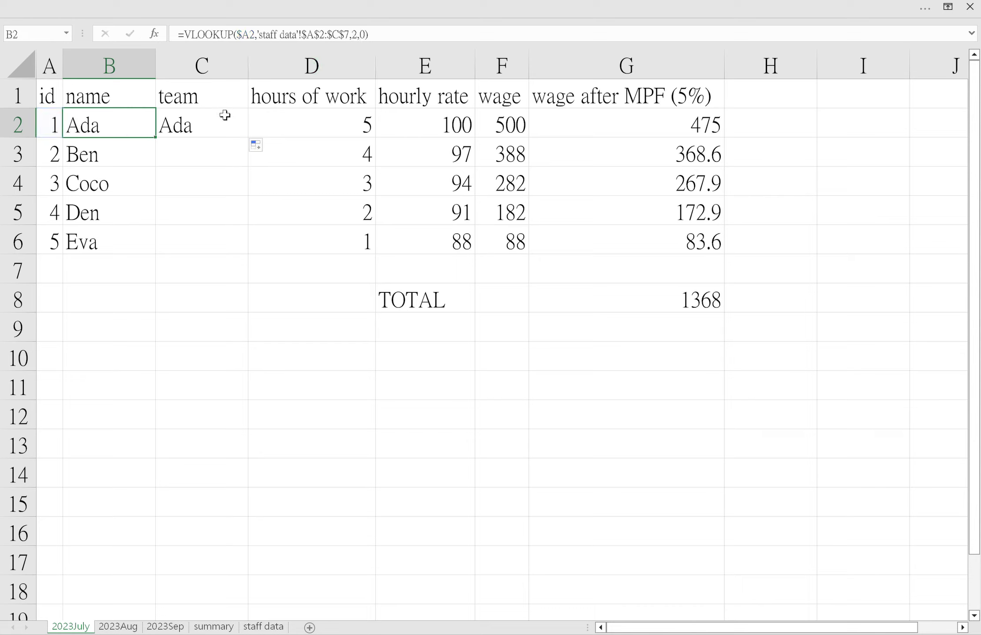
{"action": "left_click", "coordinate": [211, 127]}
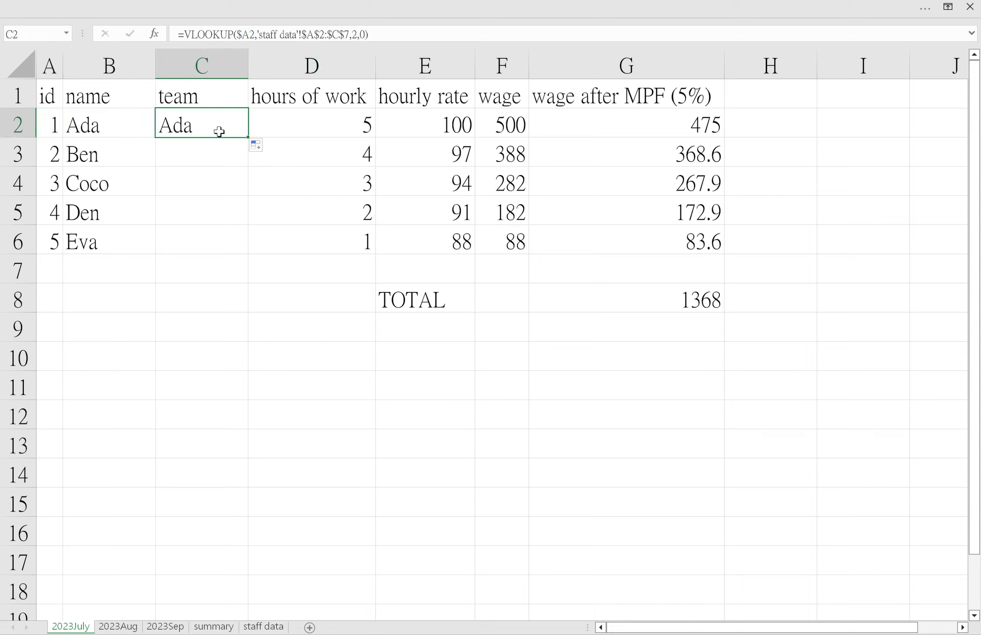
Step: Set the column index of the 2023July C2 VLOOKUP to 3 and fill the formula down to C6
{"action": "left_click", "coordinate": [129, 127]}
{"action": "left_click", "coordinate": [205, 126]}
{"action": "left_click", "coordinate": [363, 36]}
{"action": "key", "text": "BackSpace"}
{"action": "type", "text": "3"}
{"action": "key", "text": "Return"}
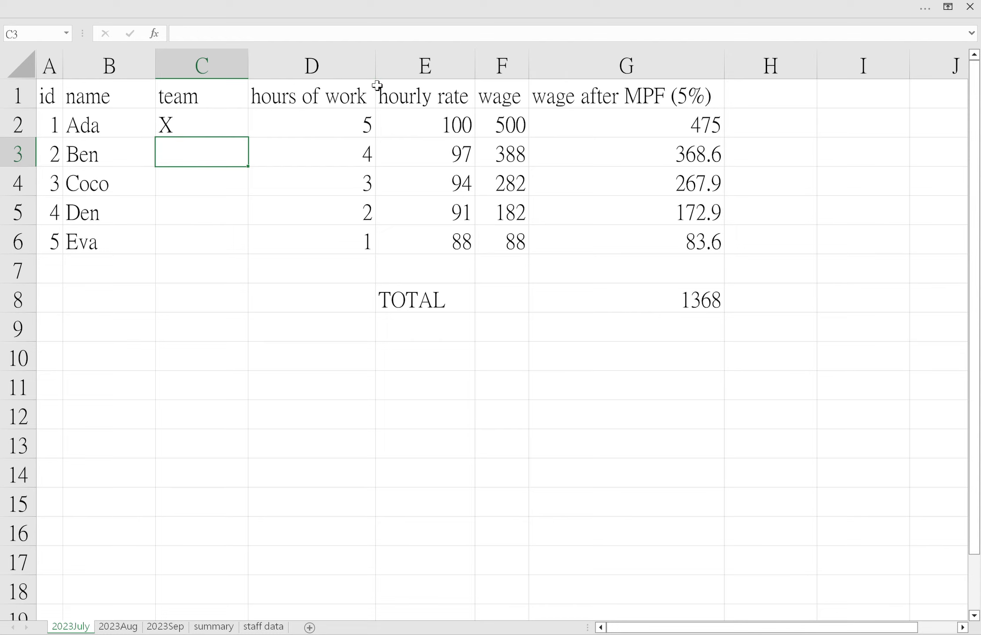
{"action": "left_click", "coordinate": [211, 125]}
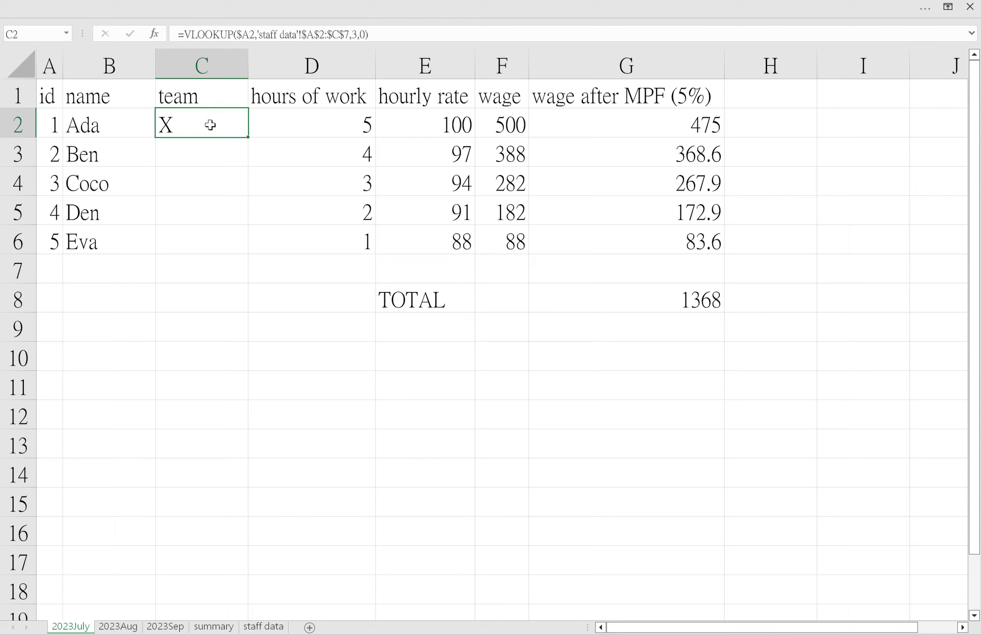
{"action": "double_click", "coordinate": [254, 140]}
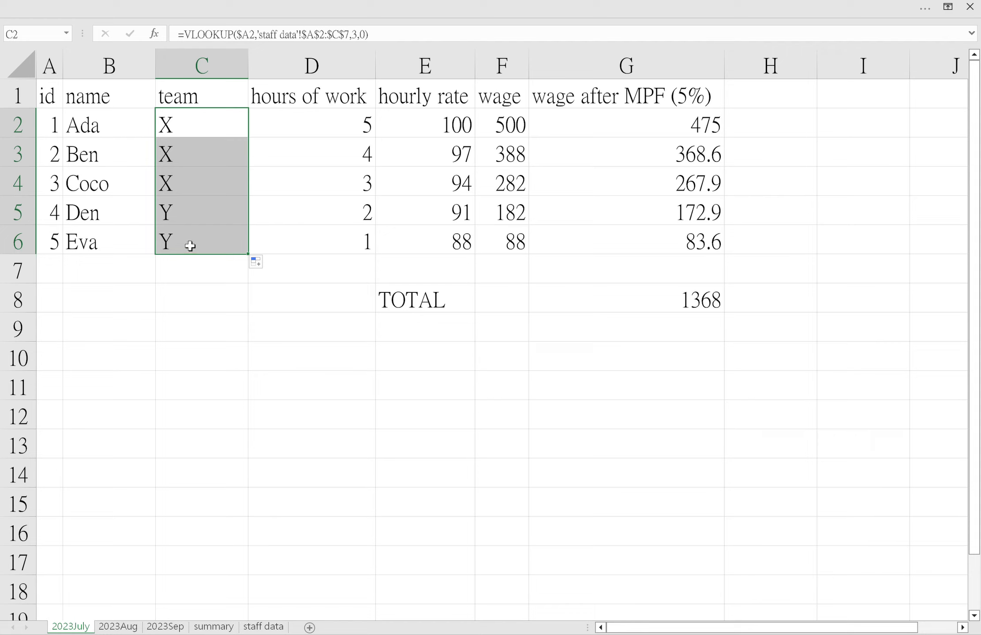
Step: Examine the table array argument in the 2023July B2 formula and the name column of the 2023Aug sheet
{"action": "left_click", "coordinate": [136, 125]}
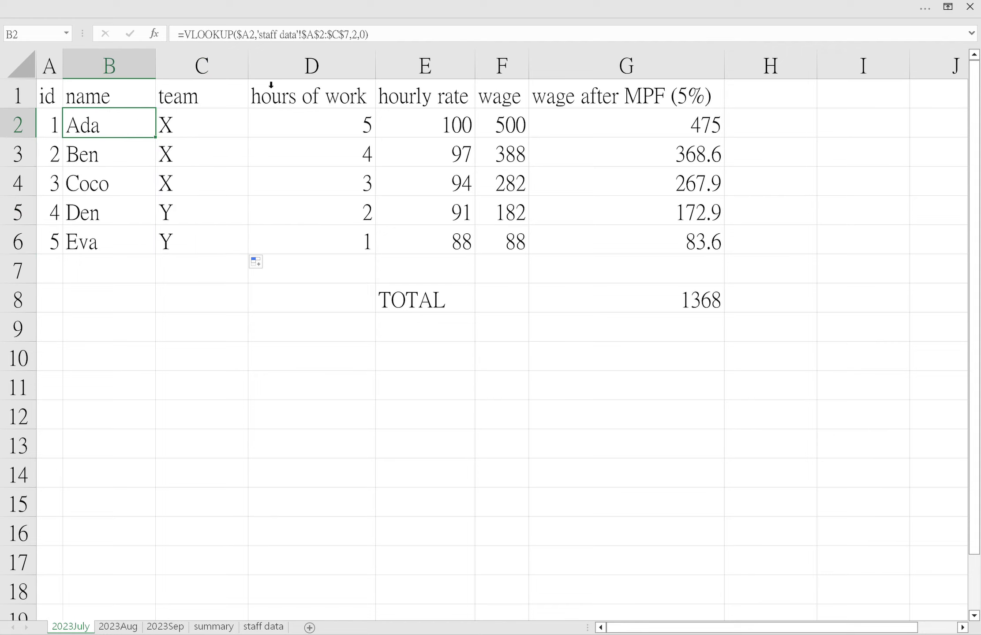
{"action": "left_click", "coordinate": [265, 40]}
{"action": "left_click_drag", "start_coordinate": [259, 40], "coordinate": [357, 44]}
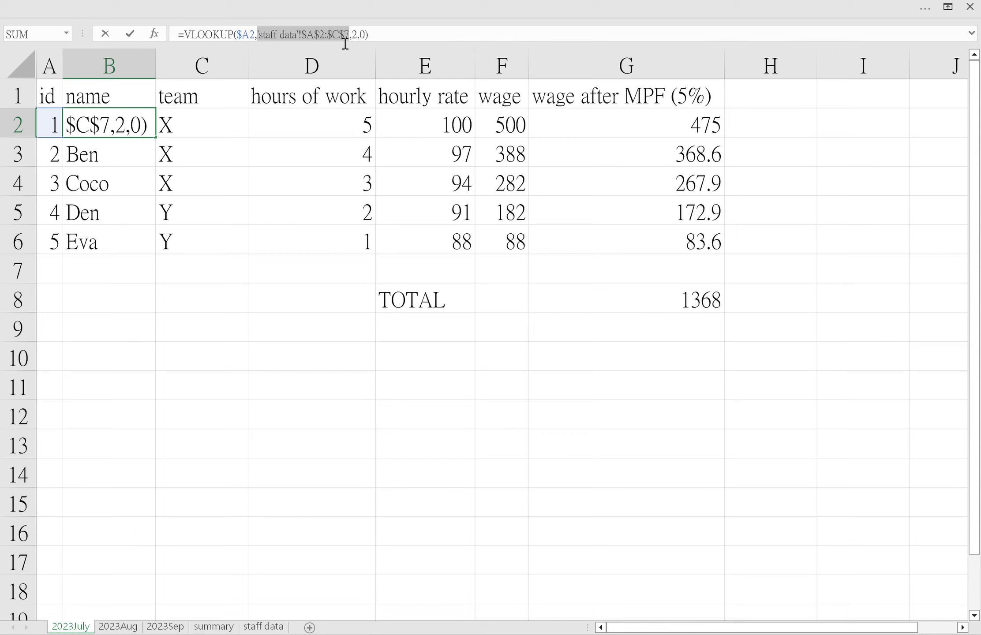
{"action": "key", "text": "Escape"}
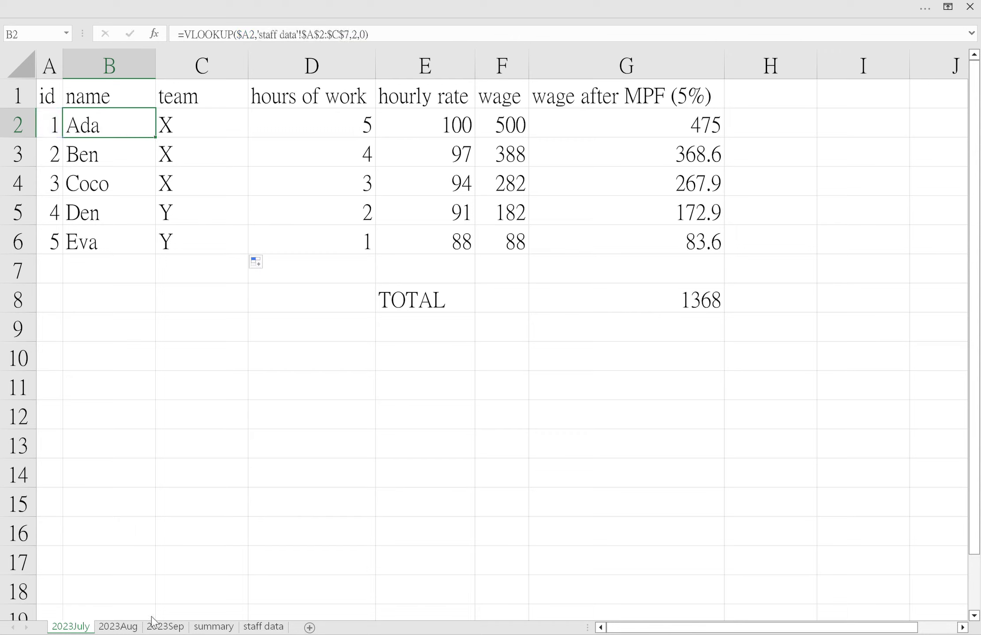
{"action": "left_click", "coordinate": [123, 627]}
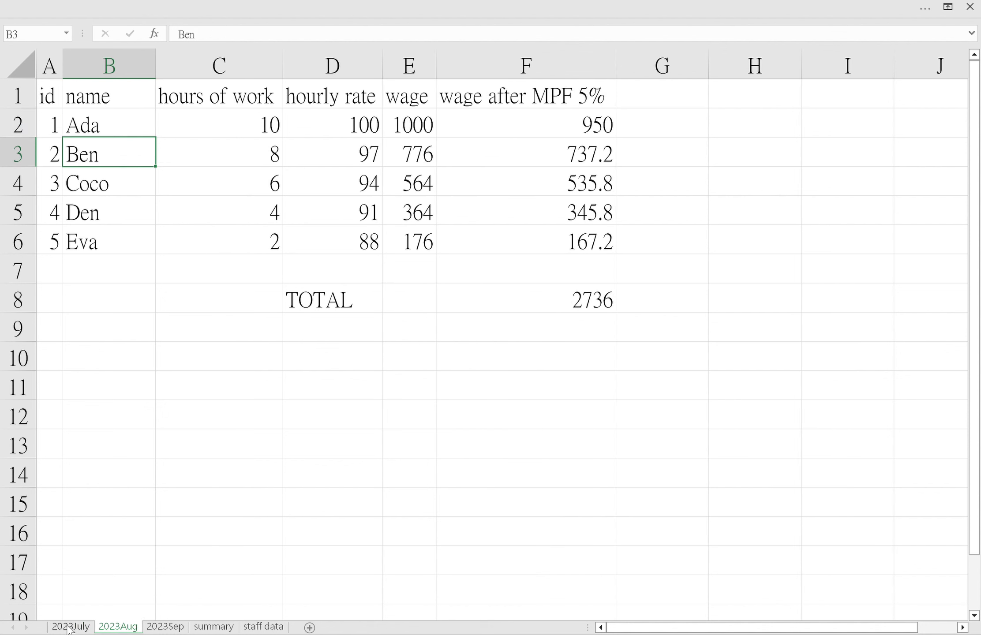
{"action": "left_click", "coordinate": [134, 127]}
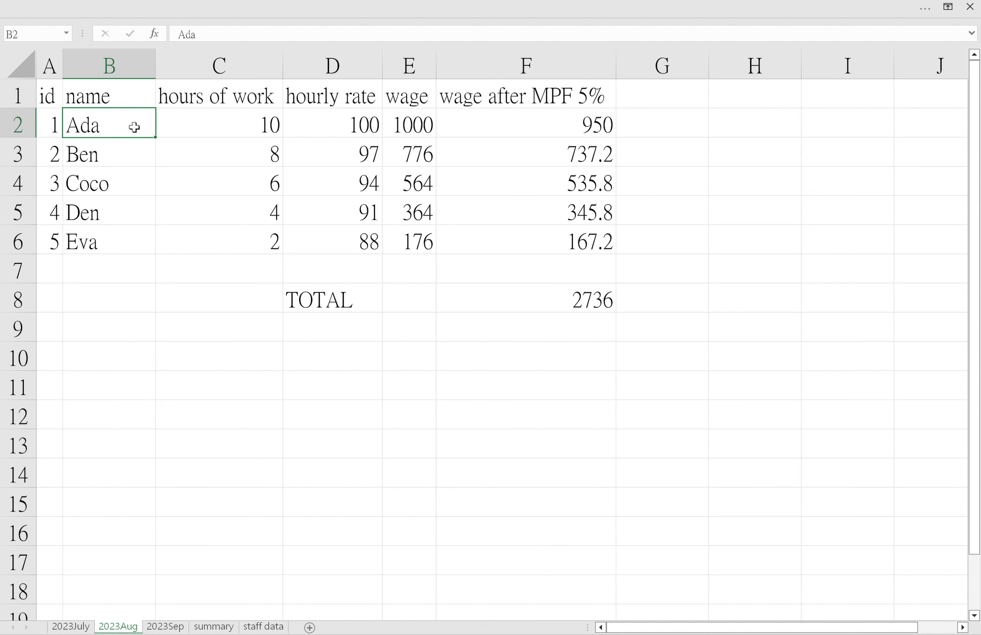
{"action": "left_click", "coordinate": [71, 627]}
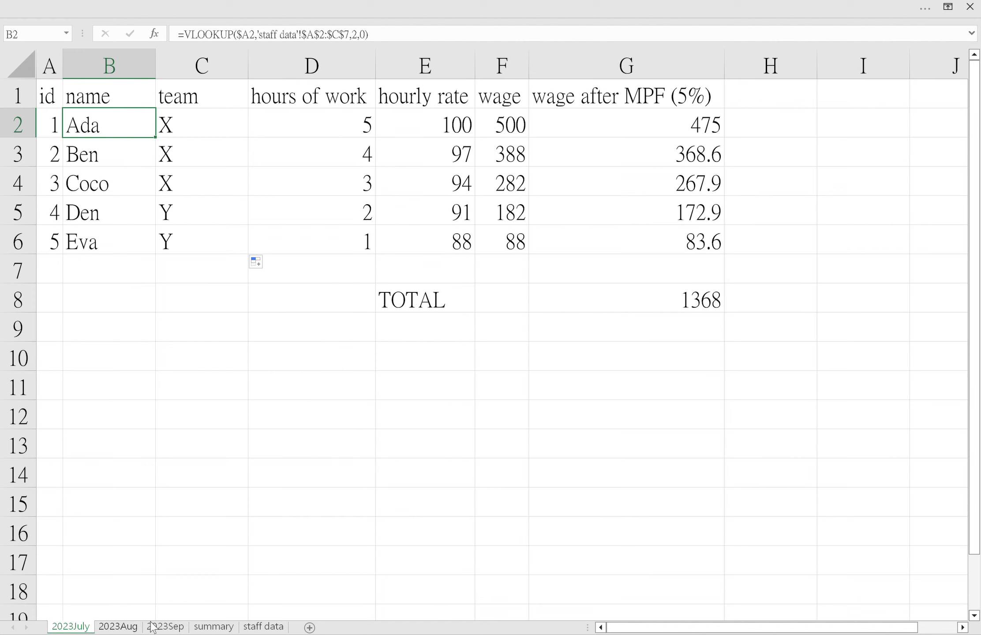
Step: Define the name staff for the range A2:C7 on the staff data sheet and return to 2023July
{"action": "left_click", "coordinate": [263, 627]}
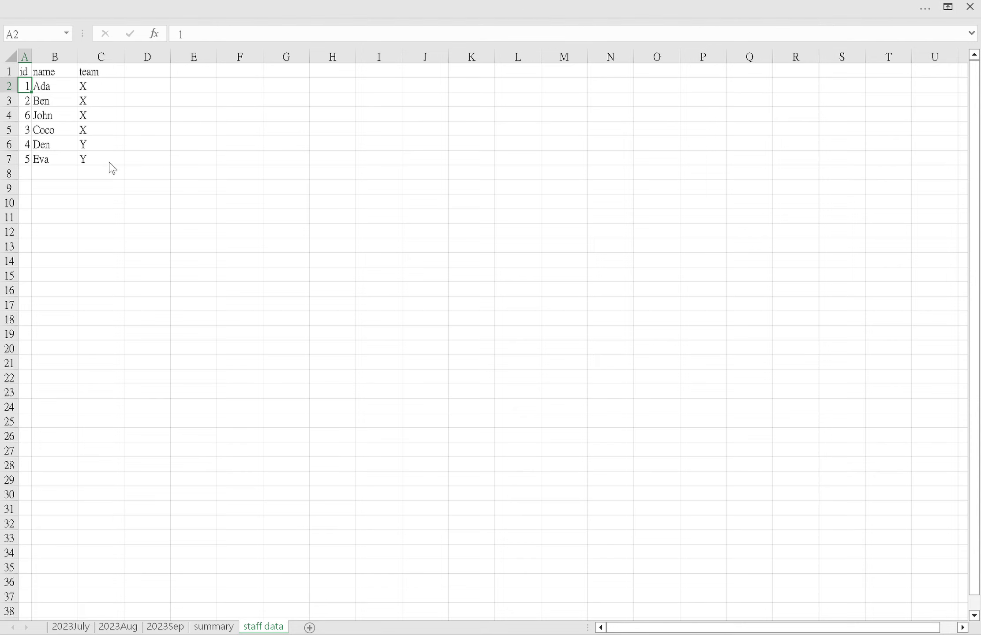
{"action": "left_click_drag", "start_coordinate": [106, 166], "coordinate": [22, 86]}
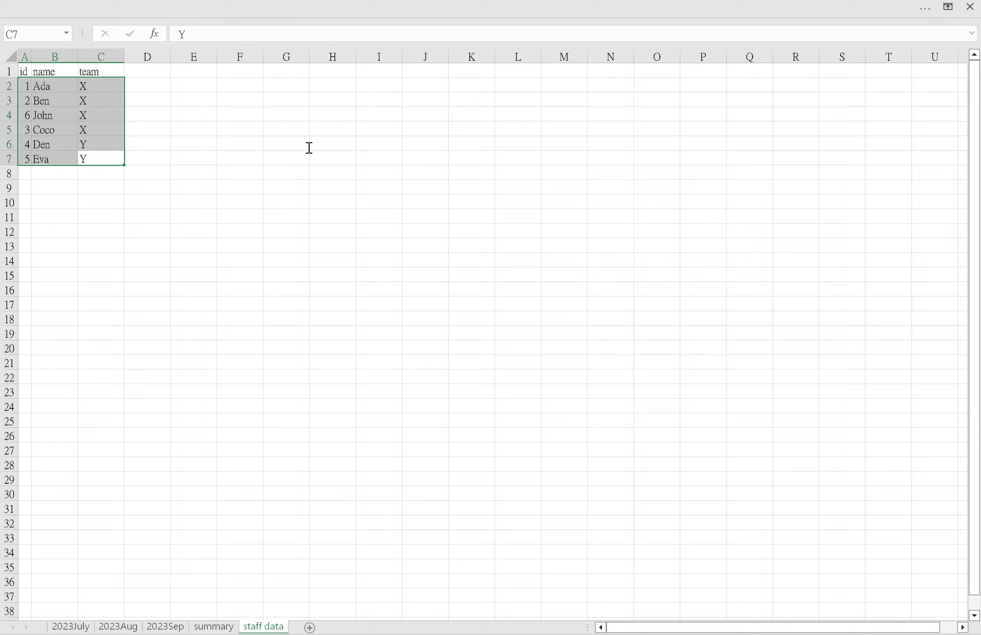
{"action": "left_click", "coordinate": [391, 238]}
{"action": "left_click", "coordinate": [368, 249]}
{"action": "left_click", "coordinate": [72, 627]}
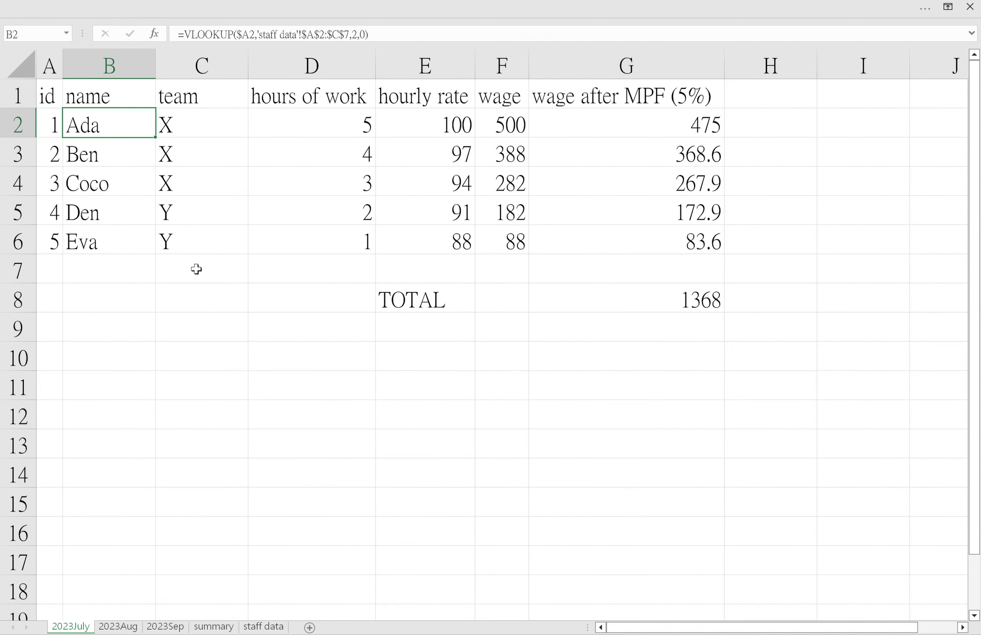
Step: Replace the table array in the 2023July B2 formula with the named range staff and fill it down to B6
{"action": "left_click", "coordinate": [264, 41]}
{"action": "left_click_drag", "start_coordinate": [258, 41], "coordinate": [356, 45]}
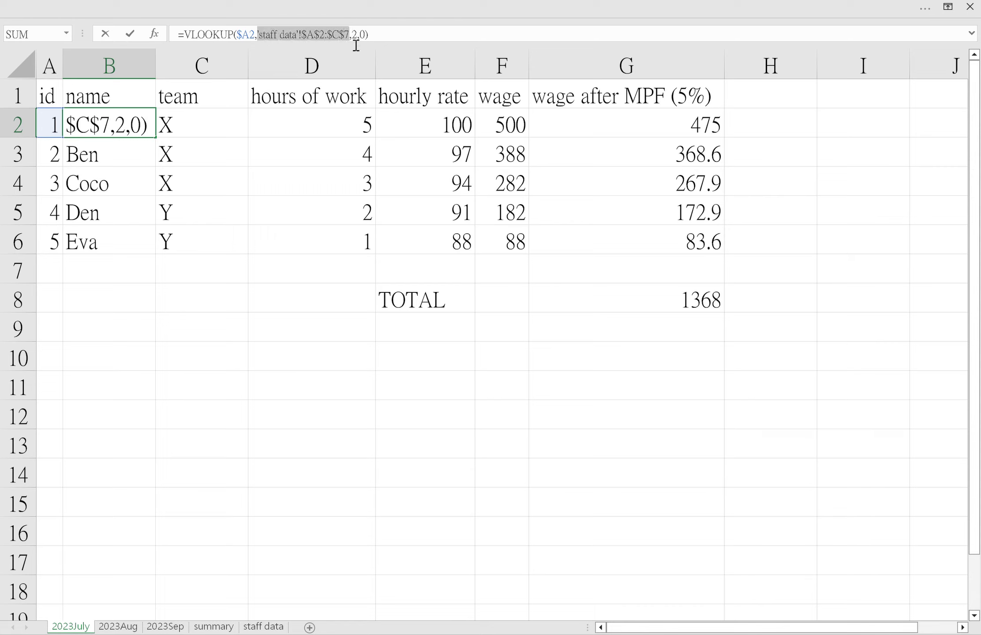
{"action": "type", "text": "st"}
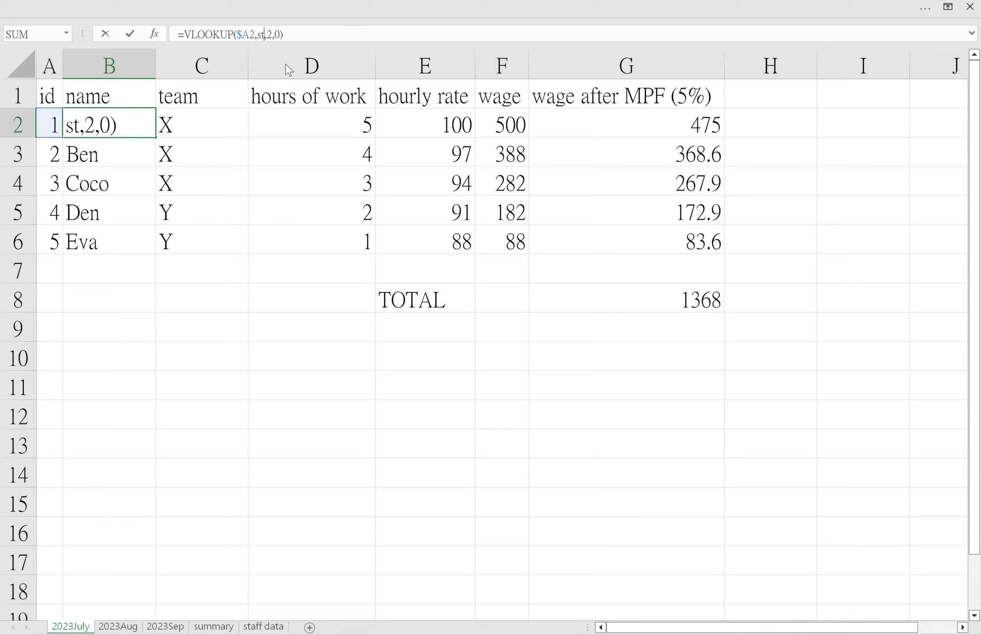
{"action": "type", "text": "aff"}
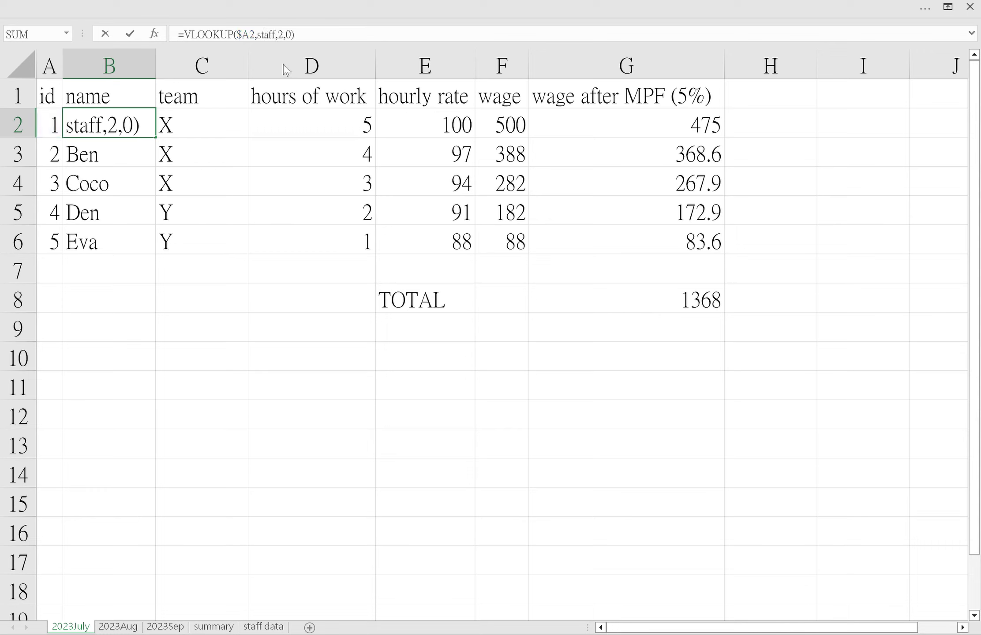
{"action": "key", "text": "Return"}
{"action": "left_click", "coordinate": [138, 122]}
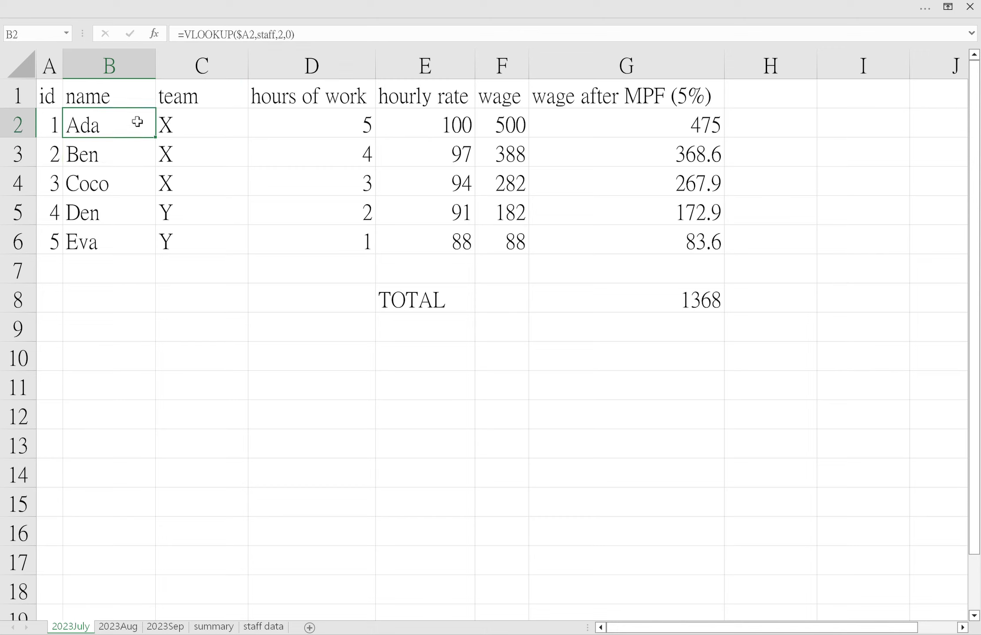
{"action": "left_click_drag", "start_coordinate": [156, 140], "coordinate": [217, 256]}
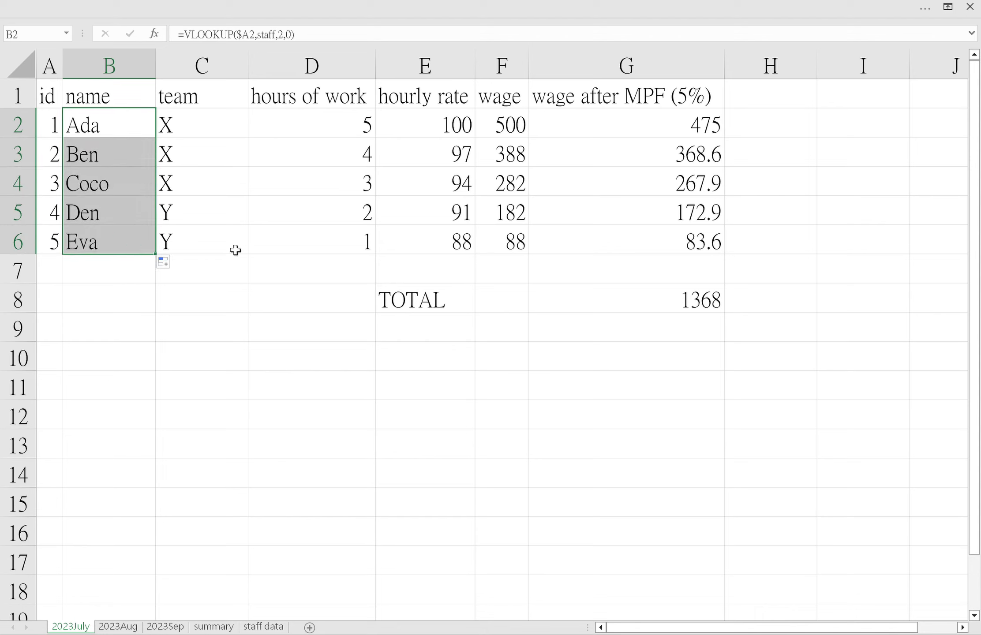
Step: Copy the 2023July B2 formula into C2 of the team column
{"action": "left_click", "coordinate": [136, 127]}
{"action": "key", "text": "ctrl+c"}
{"action": "left_click_drag", "start_coordinate": [202, 127], "coordinate": [204, 250]}
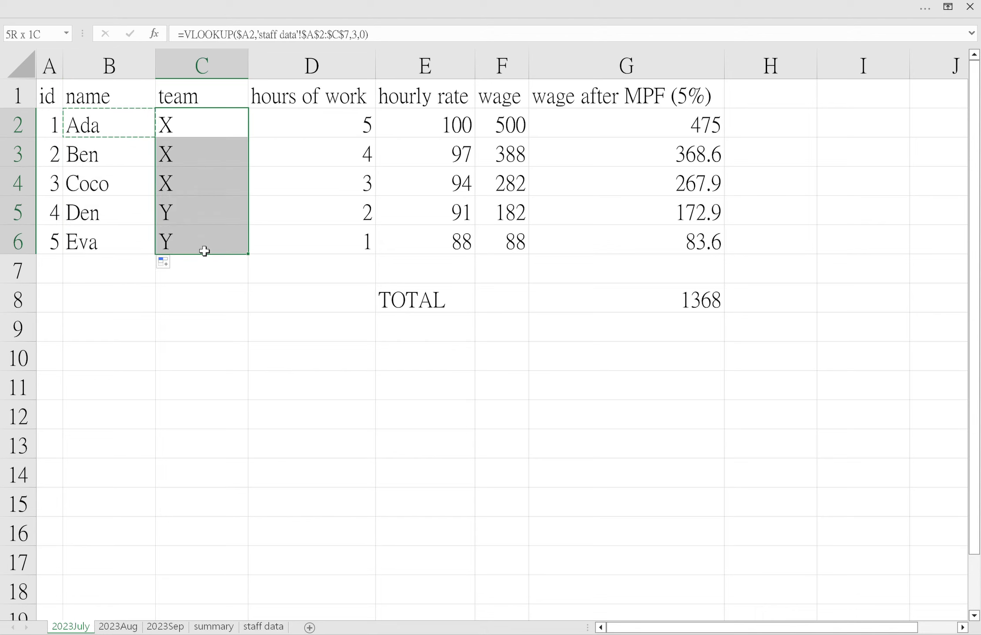
{"action": "key", "text": "ctrl+v"}
{"action": "left_click", "coordinate": [190, 137]}
{"action": "key", "text": "ctrl+v"}
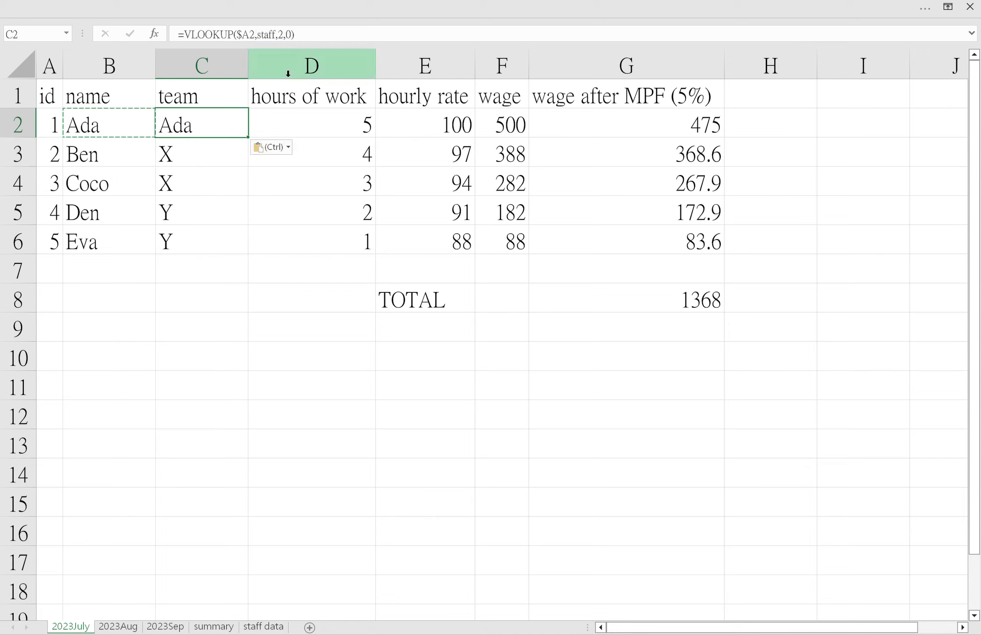
Step: Change the C2 formula to =VLOOKUP($A2,staff,3,0) and fill it down to C6
{"action": "left_click", "coordinate": [285, 42]}
{"action": "key", "text": "BackSpace"}
{"action": "type", "text": "3"}
{"action": "key", "text": "Return"}
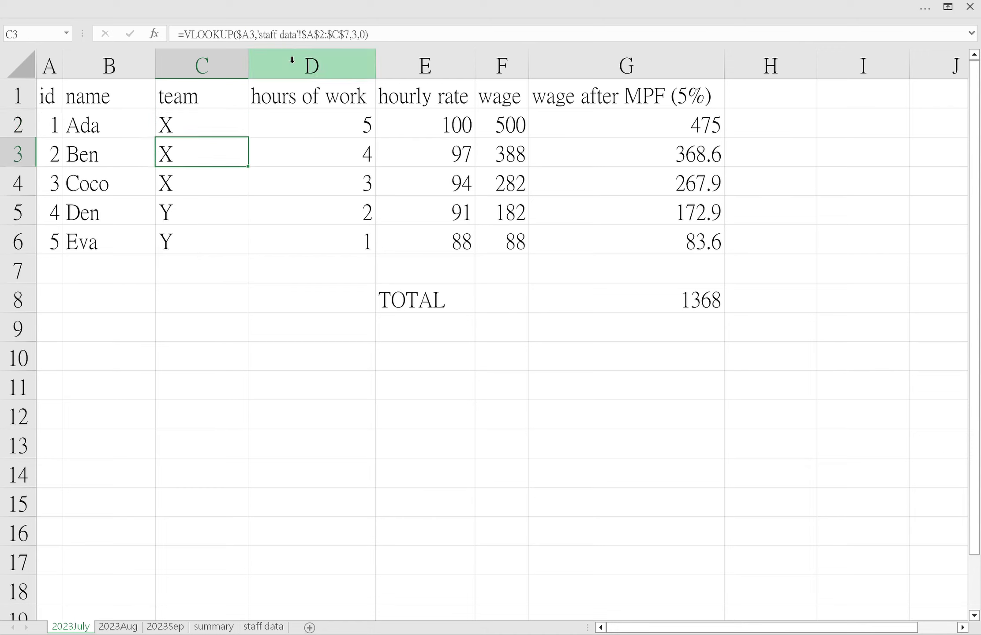
{"action": "left_click", "coordinate": [225, 129]}
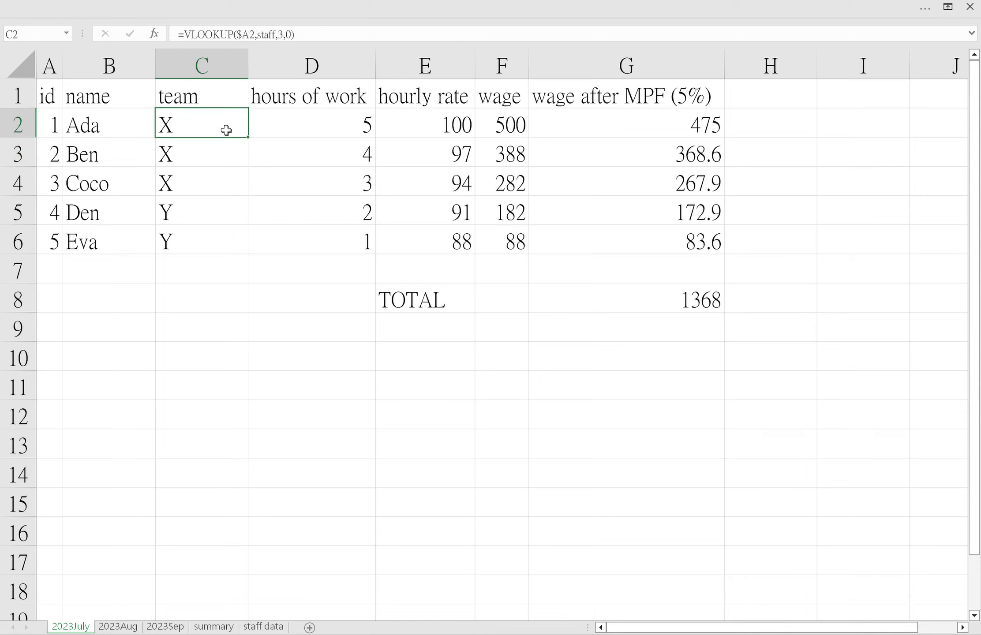
{"action": "double_click", "coordinate": [248, 137]}
Step: Copy the 2023July B2 formula into B2 of the 2023Aug sheet, check B3 there, and return to 2023July
{"action": "left_click", "coordinate": [135, 120]}
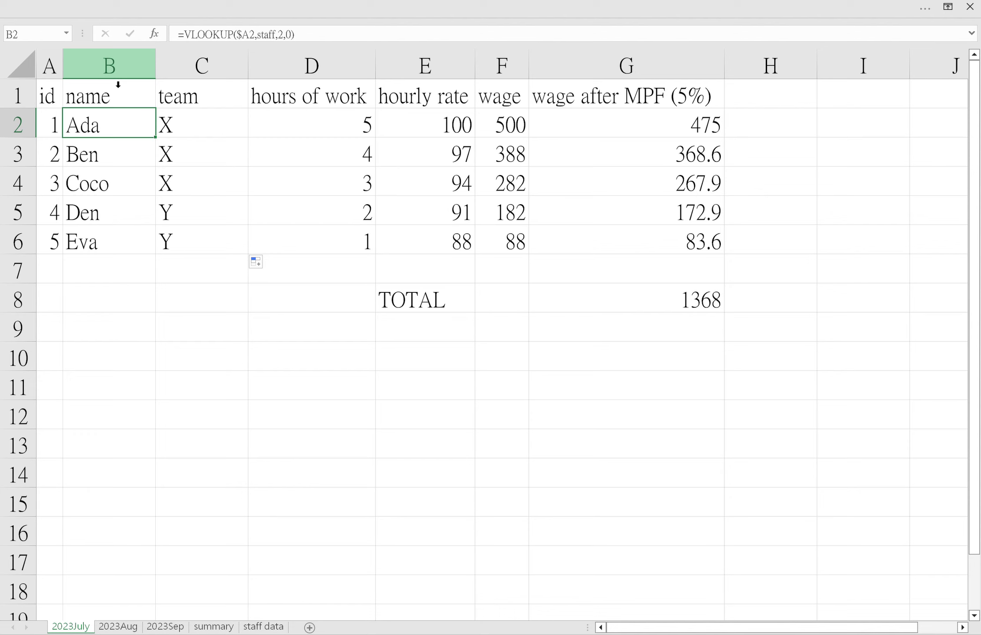
{"action": "key", "text": "ctrl+c"}
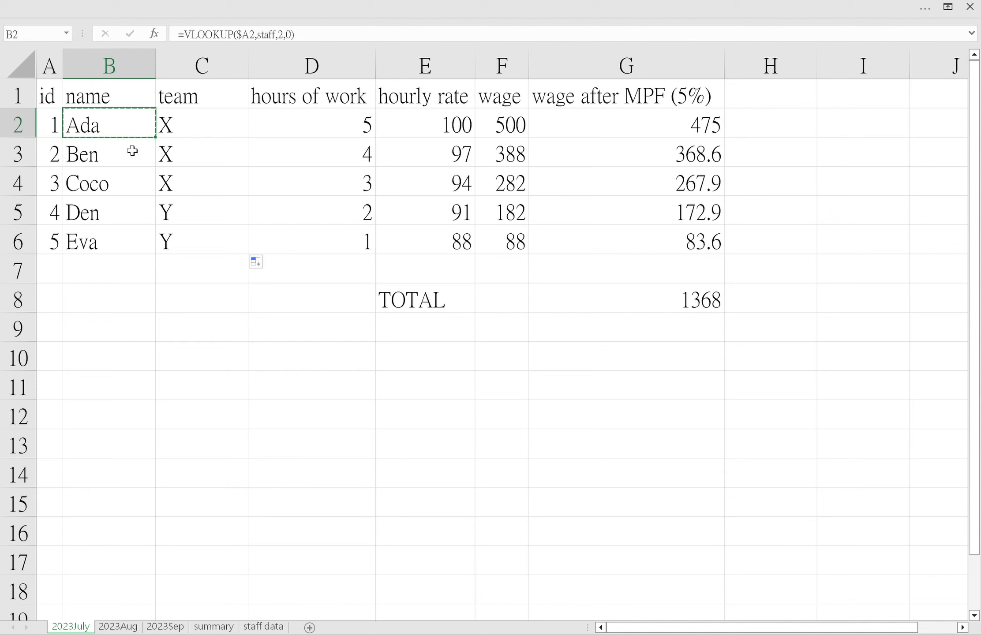
{"action": "left_click", "coordinate": [117, 627]}
{"action": "key", "text": "ctrl+v"}
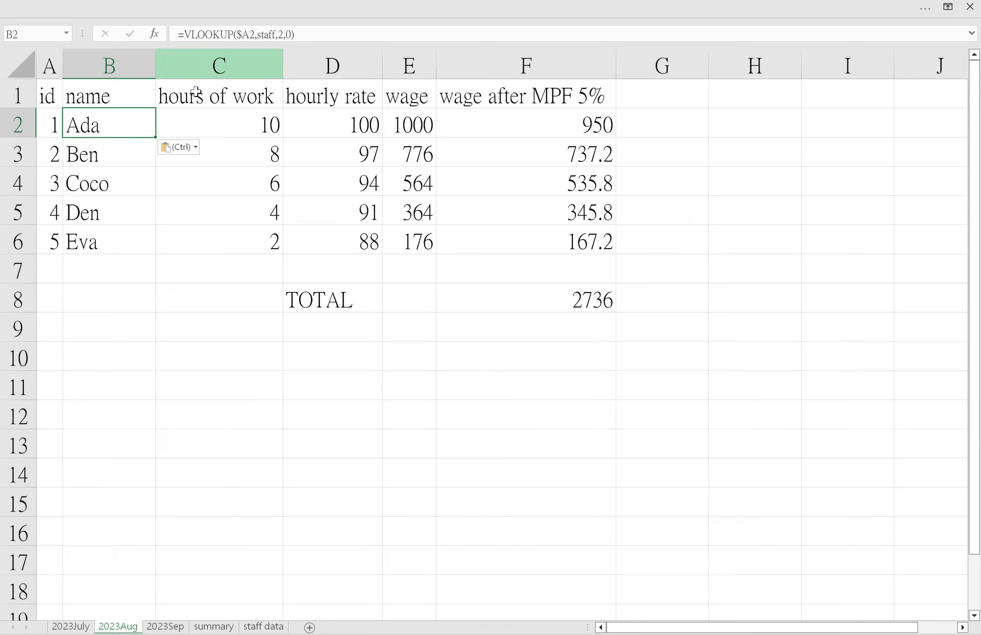
{"action": "left_click", "coordinate": [120, 164]}
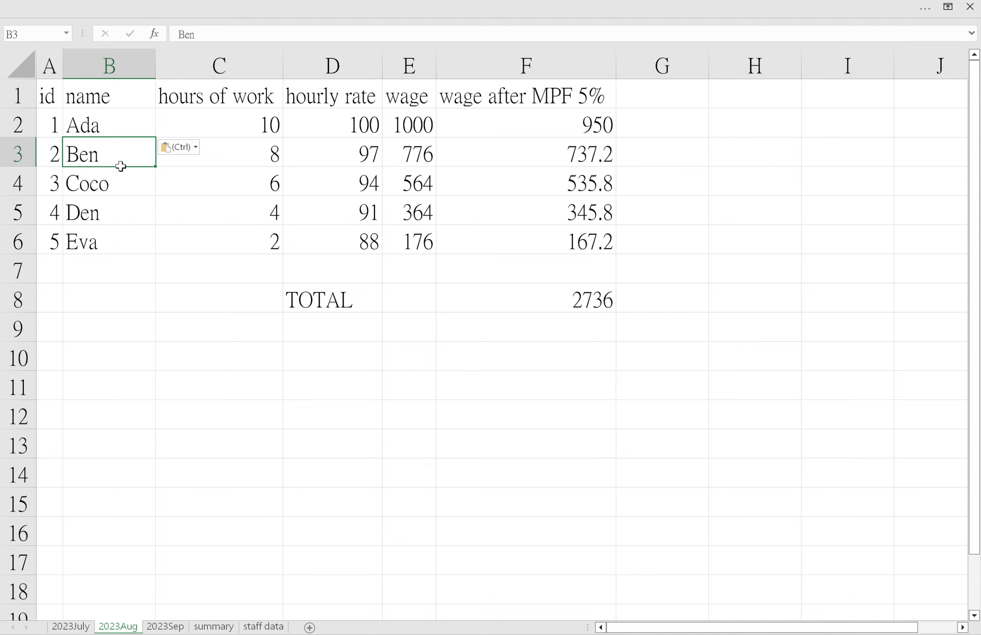
{"action": "left_click", "coordinate": [71, 627]}
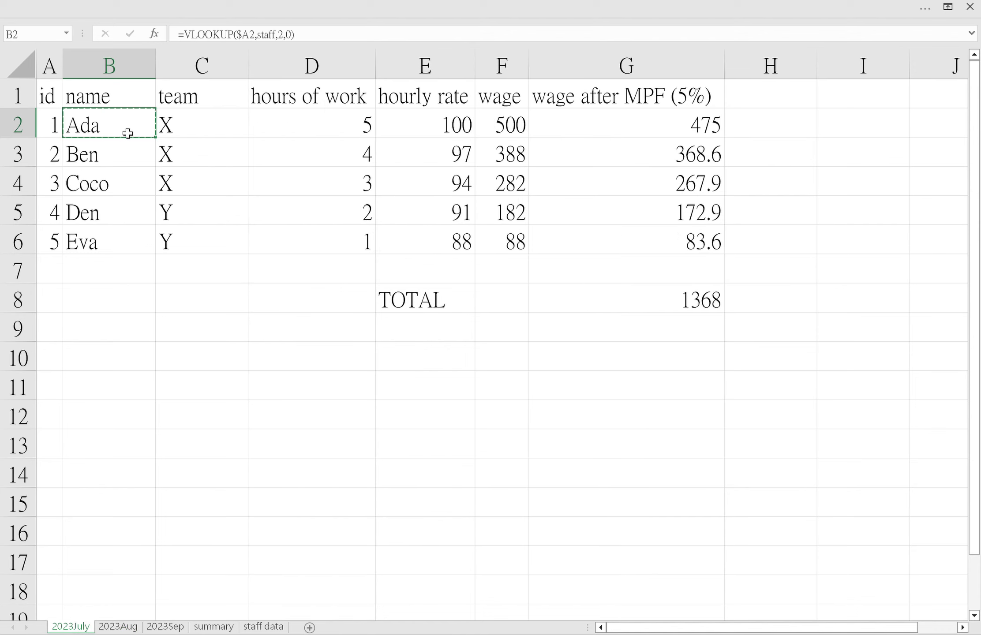